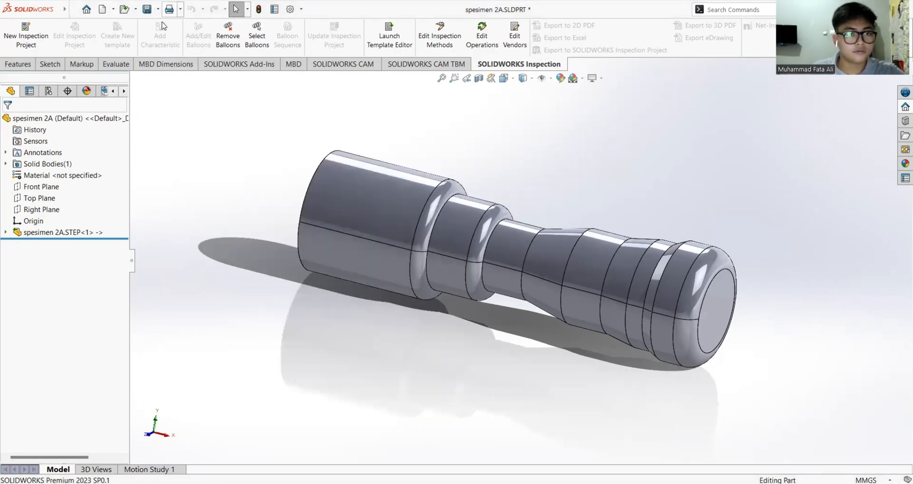
Step: Open the machine definition in the CAM feature tree and choose the Turn Single Turret - Metric machine
left_click(124, 91)
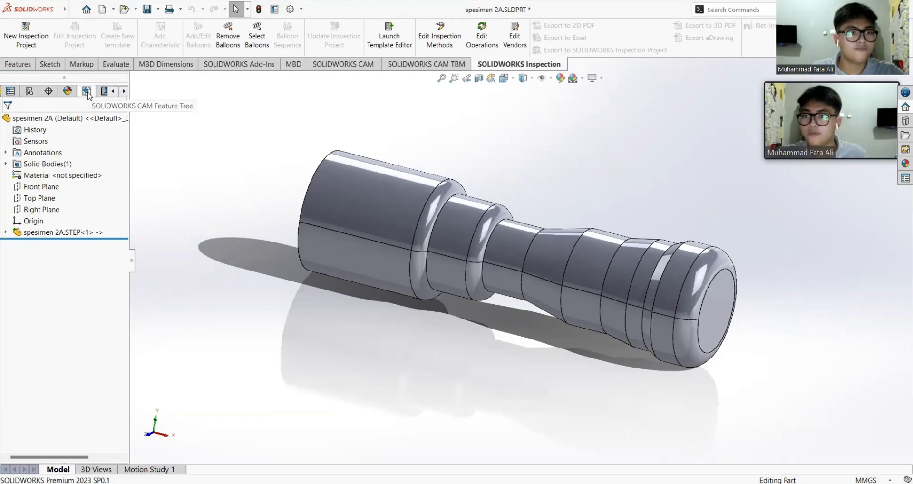
left_click(87, 93)
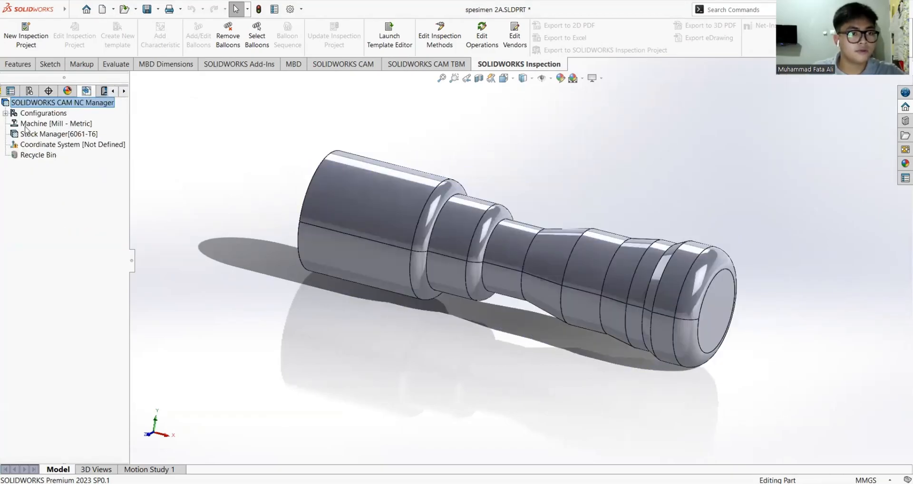
left_click(41, 124)
left_click(46, 124)
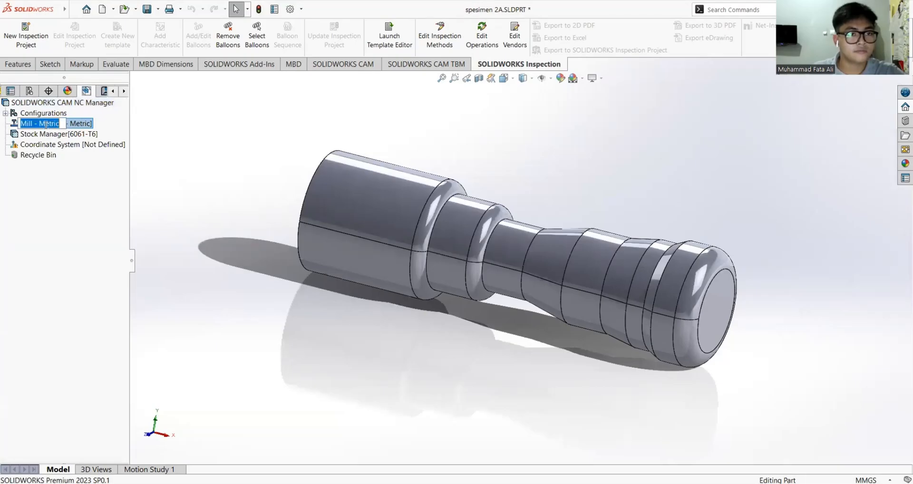
key("Escape")
right_click(74, 123)
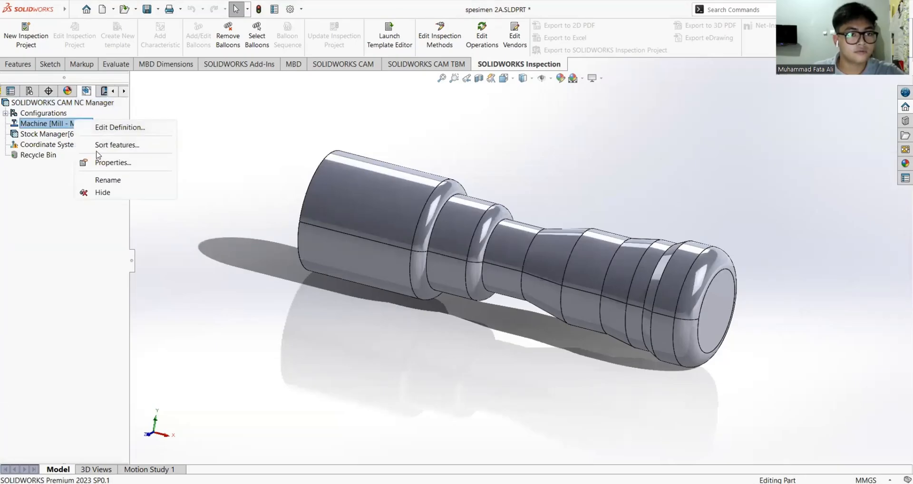
left_click(114, 128)
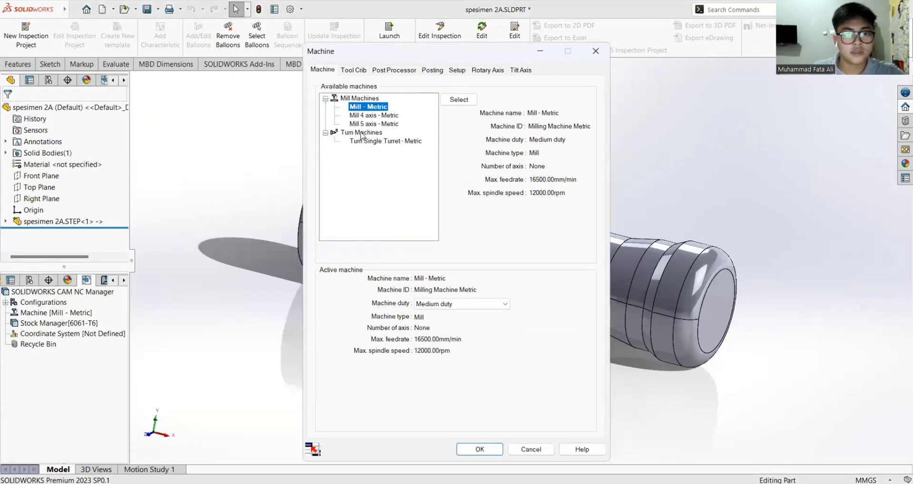
left_click(373, 141)
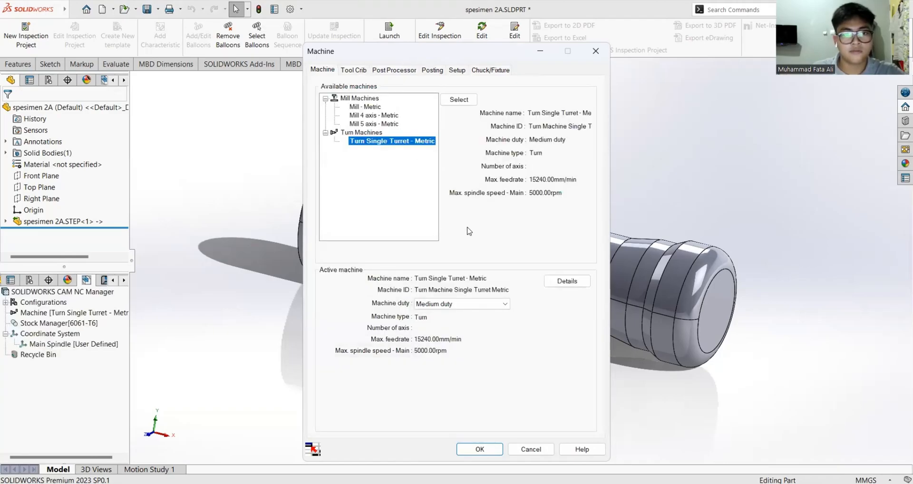
Step: Set the active turning machine's duty to Light duty and accept the machine definition
left_click(462, 304)
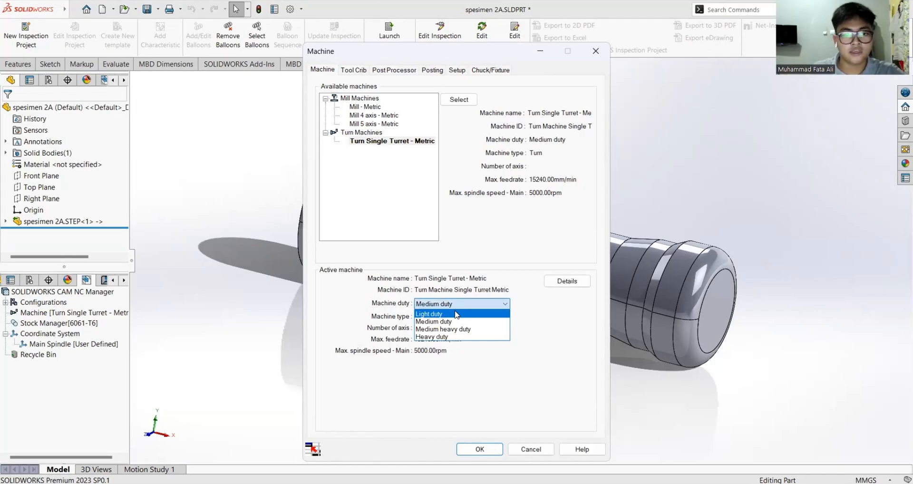
left_click(455, 315)
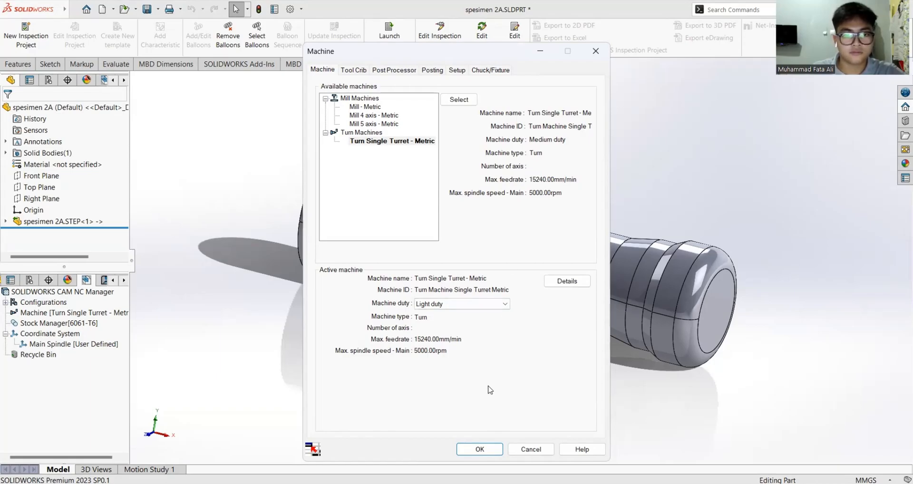
left_click(479, 449)
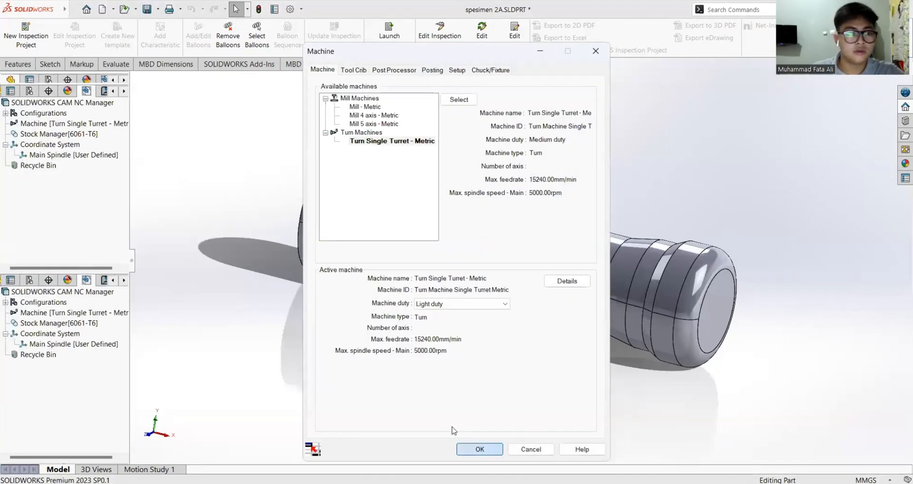
Step: Reopen the turning machine's definition and show its tool crib
right_click(60, 135)
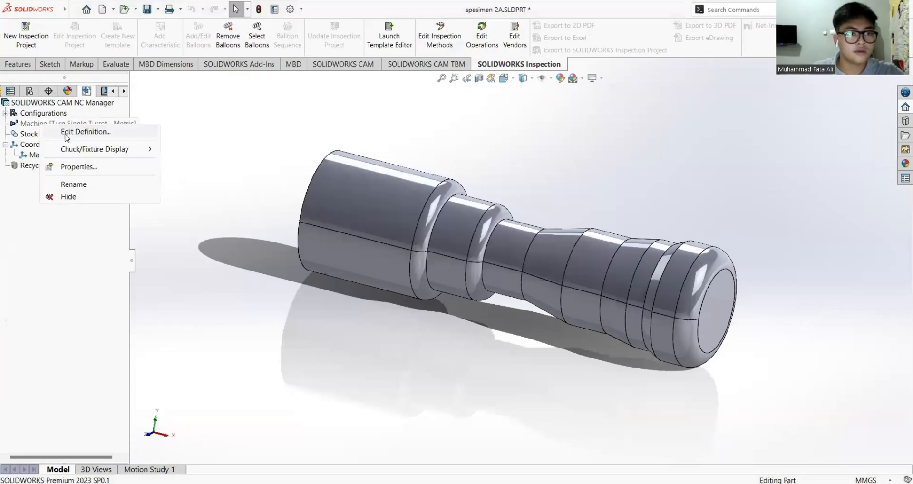
left_click(67, 133)
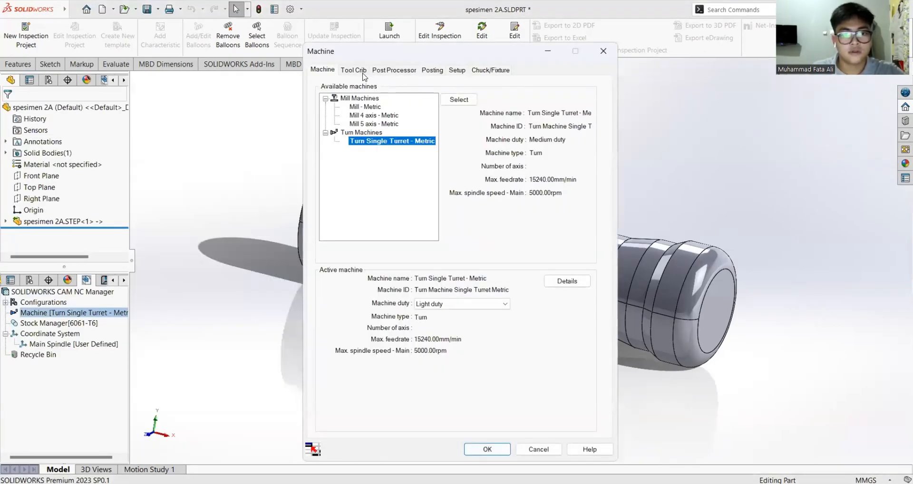
left_click(364, 73)
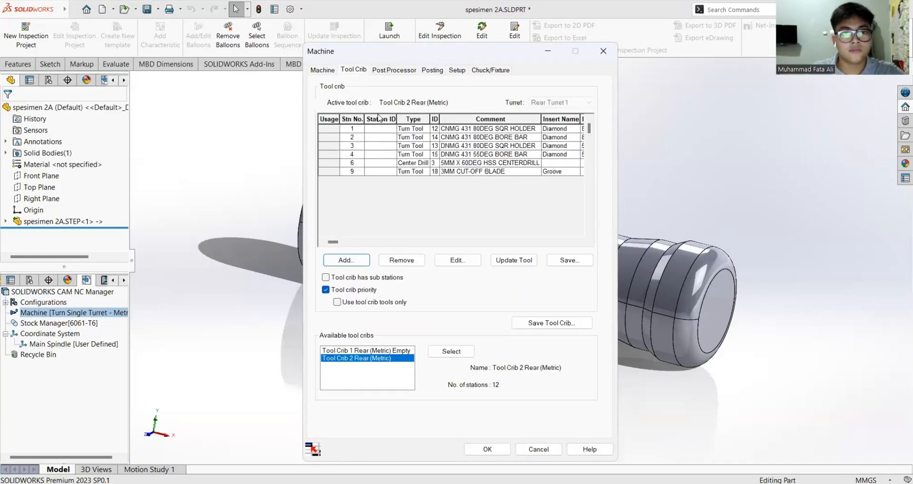
left_click_drag(382, 129, 381, 146)
left_click(411, 260)
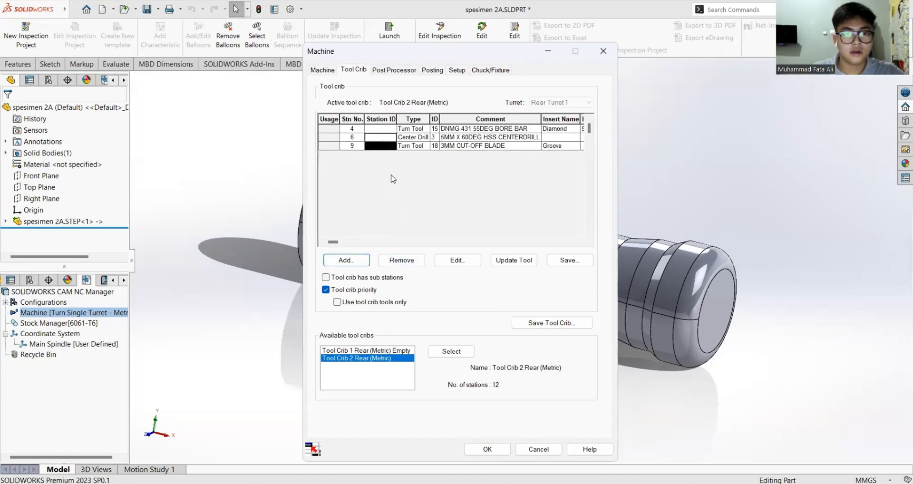
left_click(387, 261)
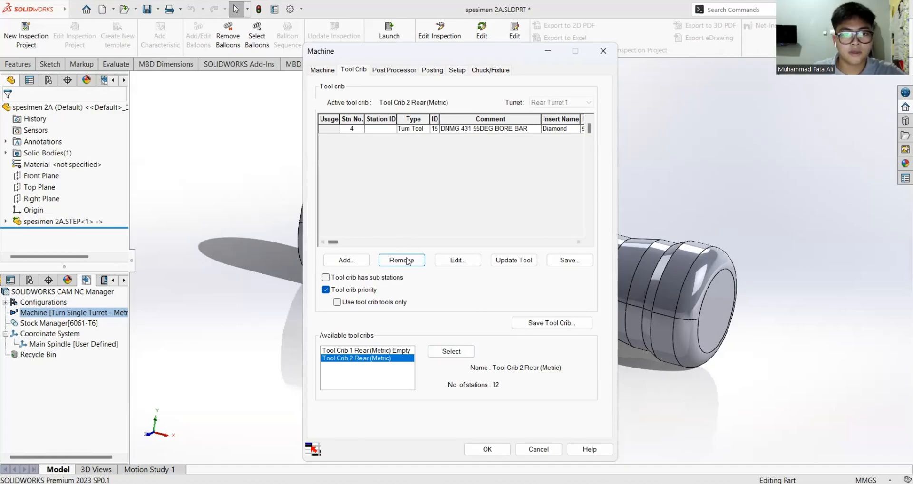
left_click(449, 351)
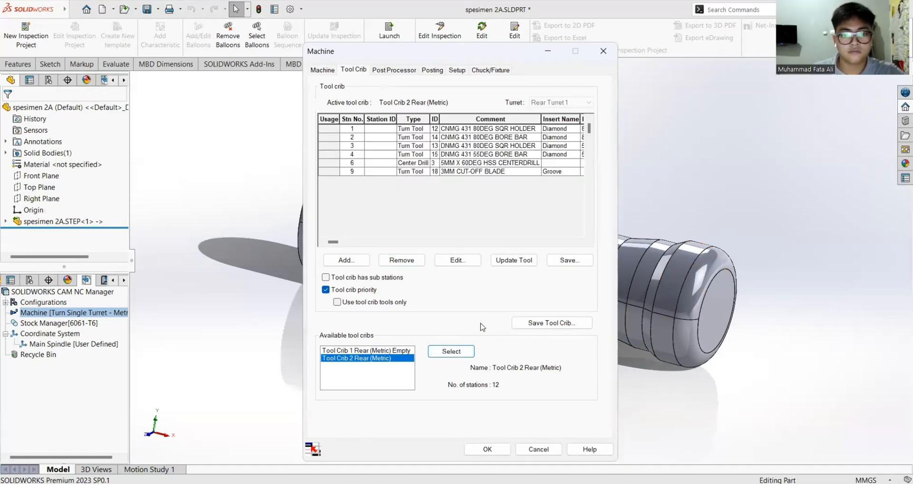
Step: Remove the tools at stations 1, 2, 3, 6 and 9 from Tool Crib 2 Rear (Metric)
left_click_drag(380, 132, 381, 148)
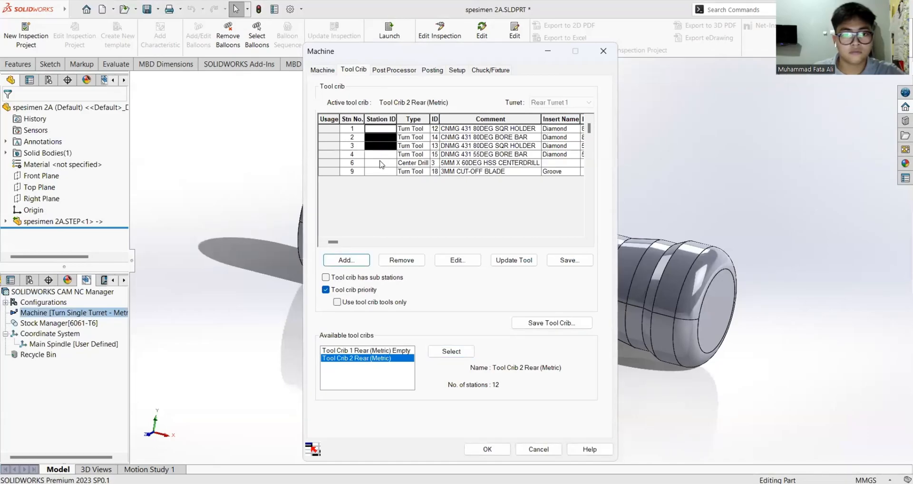
left_click(402, 260)
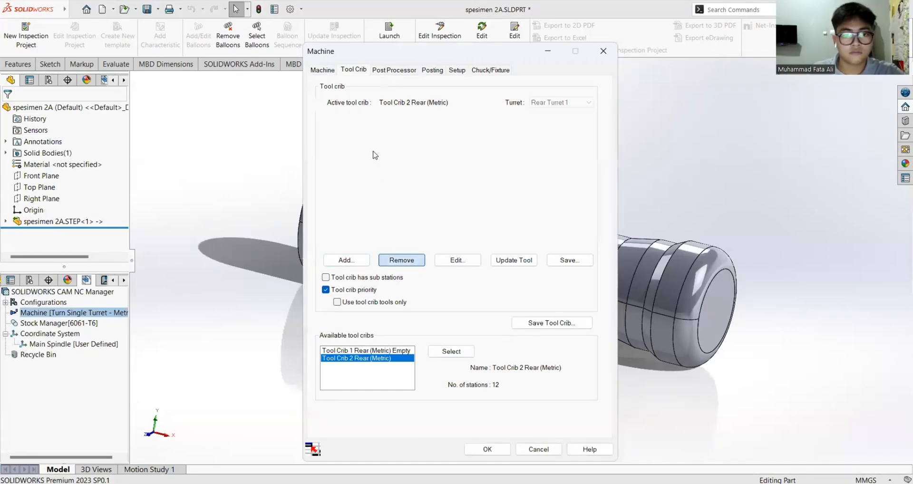
left_click_drag(381, 138, 381, 146)
left_click(400, 259)
left_click(487, 449)
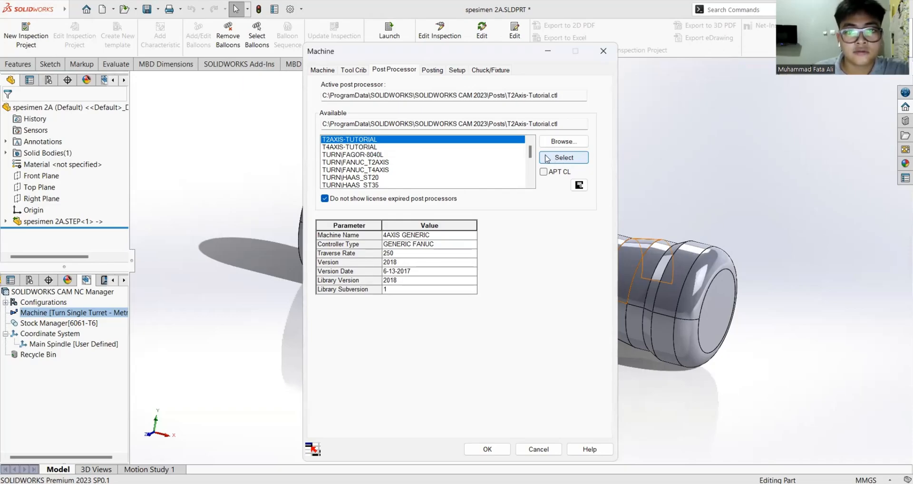
Step: Edit the main spindle chuck, setting its outside diameter to 110 mm and inside diameter to 40 mm
left_click(490, 70)
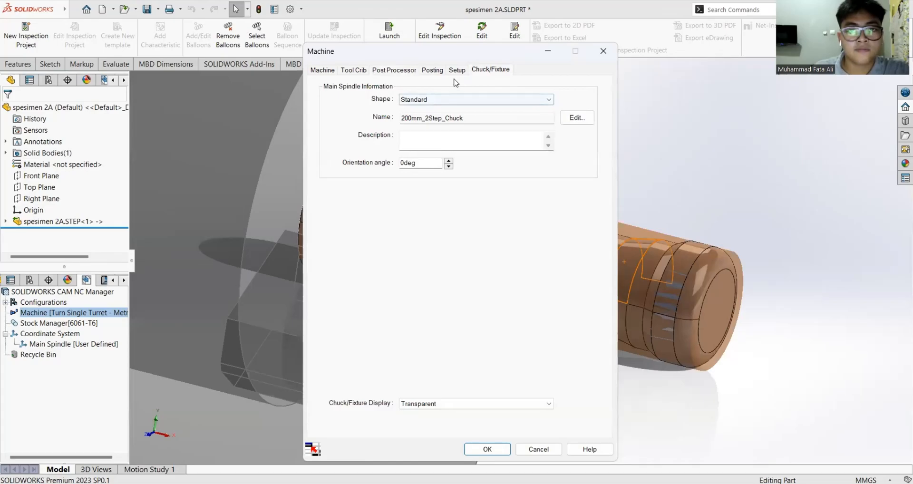
left_click(576, 118)
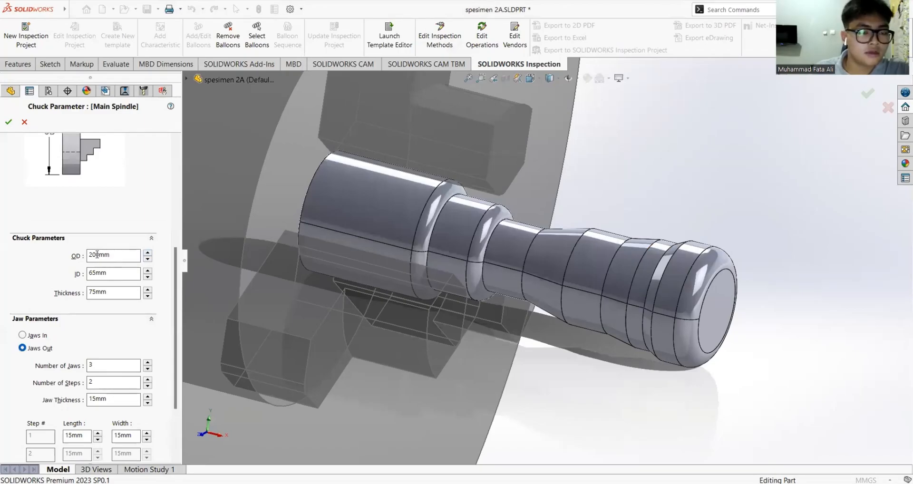
left_click_drag(98, 254, 89, 253)
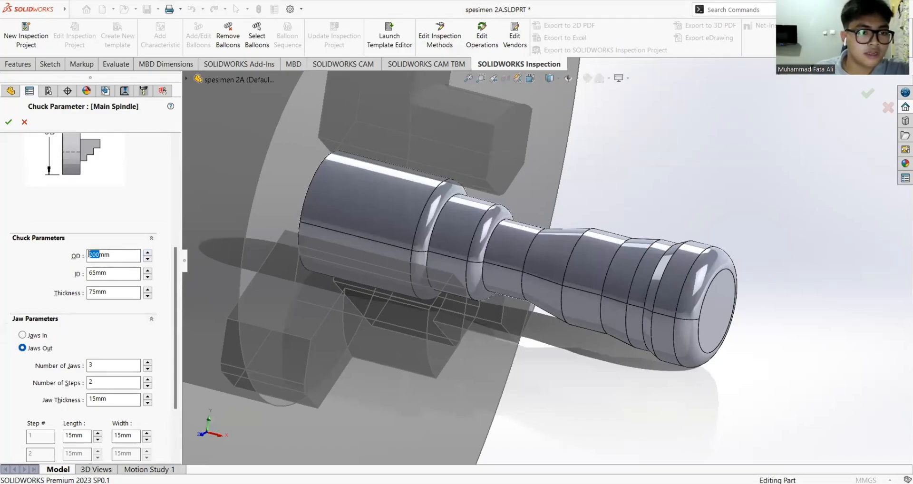
type("11")
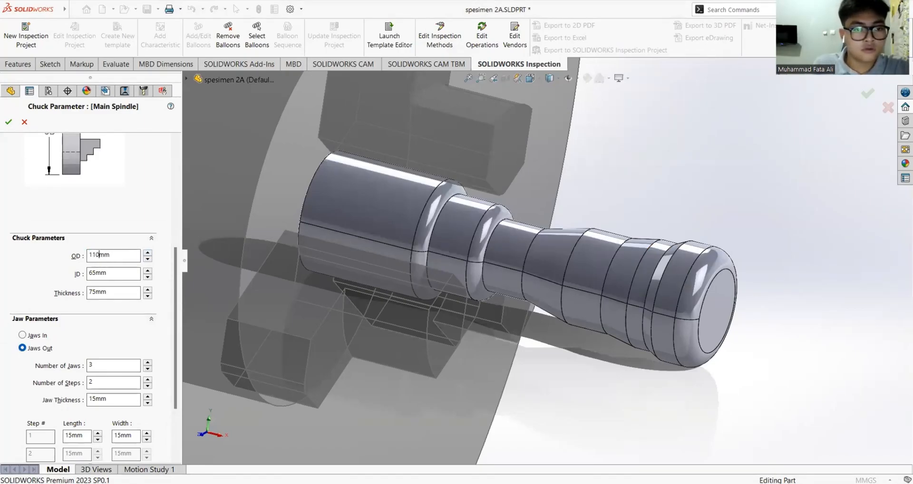
left_click_drag(98, 273, 88, 273)
key("BackSpace")
type("40")
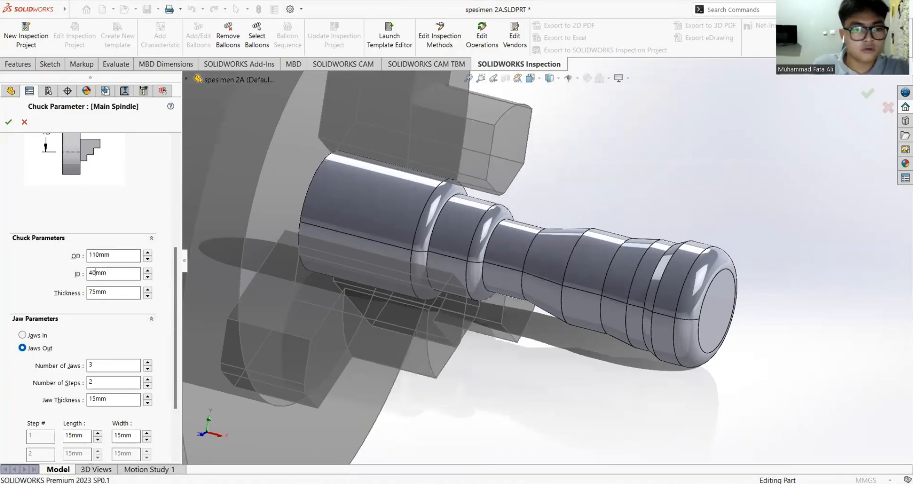
Step: Set the chuck thickness to 45 mm and the number of jaw steps to 3
left_click_drag(96, 291, 88, 290)
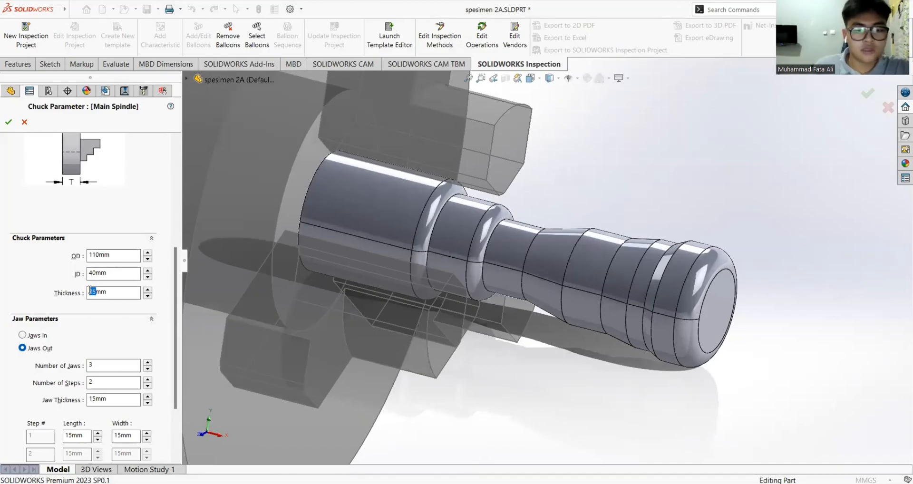
type("4")
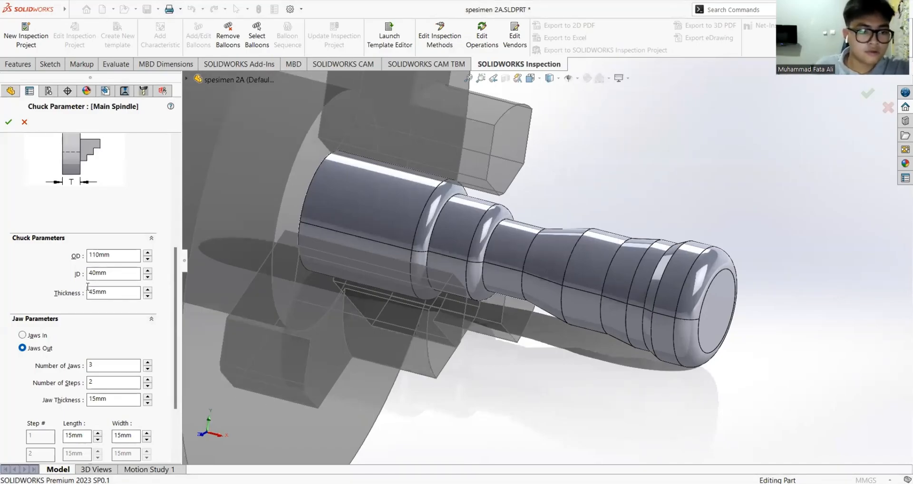
scroll(117, 341, "down", 3)
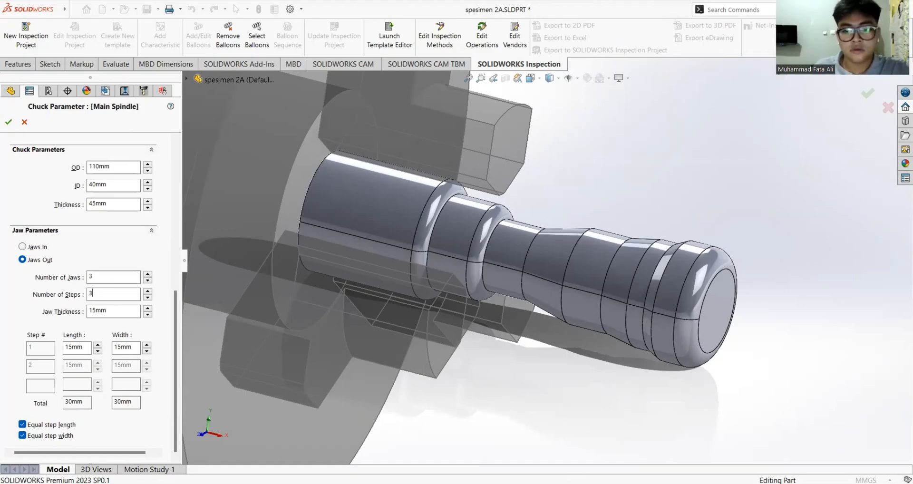
key("Return")
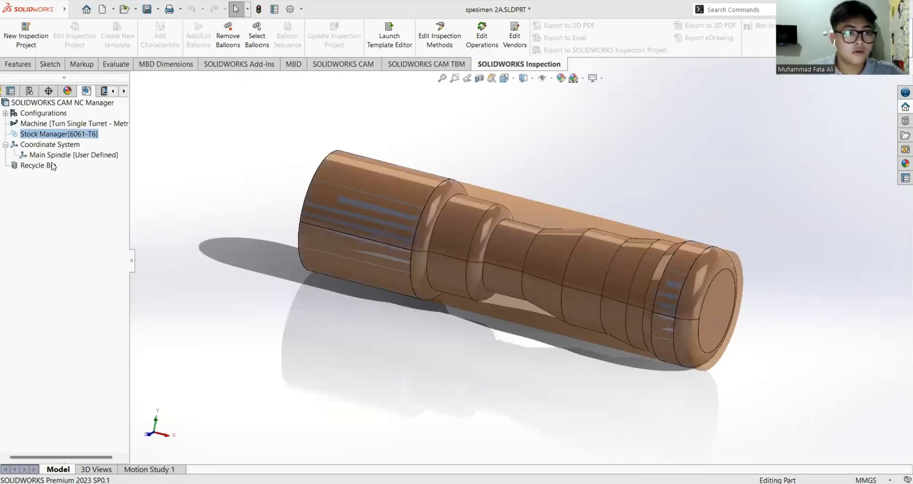
Step: Open the stock definition and set the bar stock's outside diameter to 28 mm
left_click(50, 137)
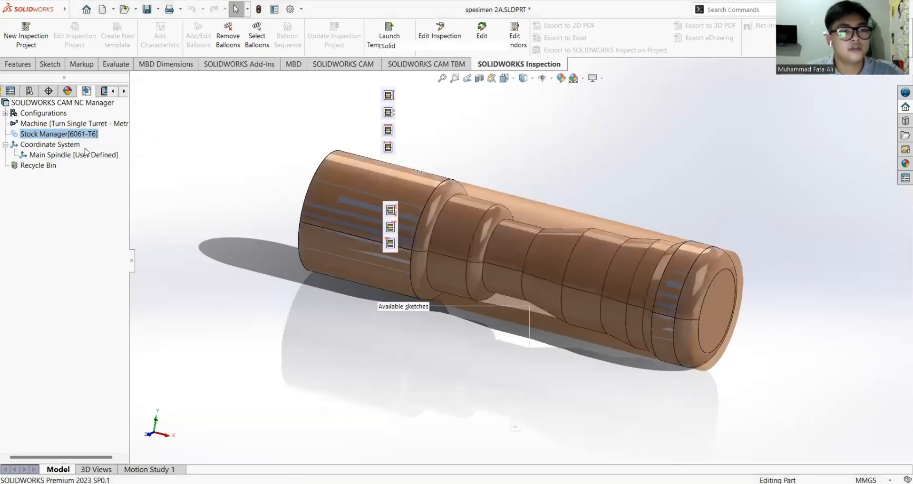
scroll(99, 246, "down", 3)
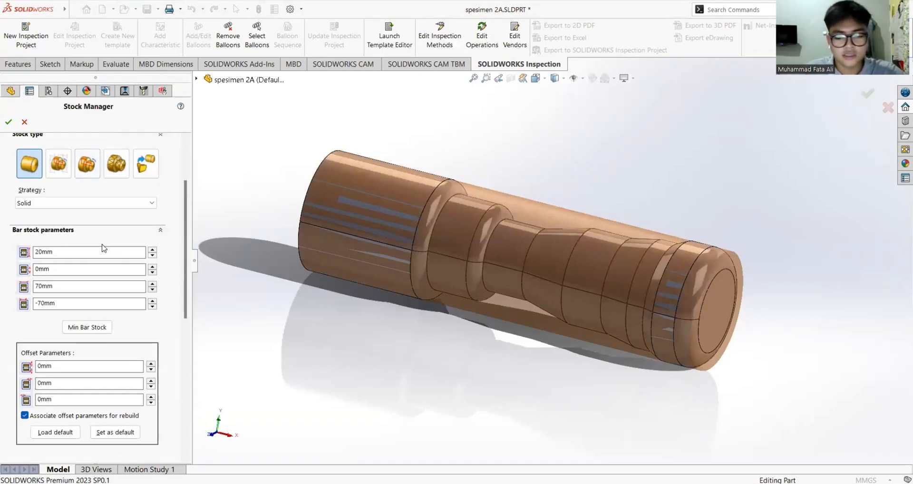
left_click(41, 252)
key("BackSpace")
type("8")
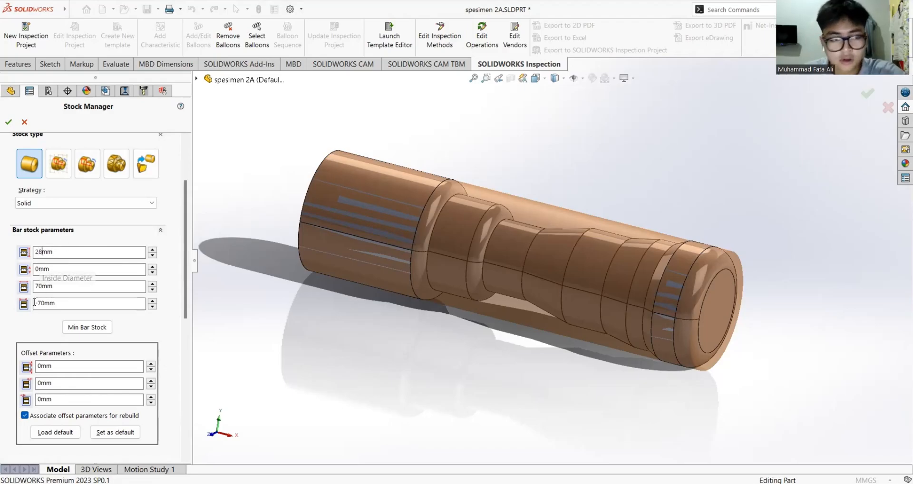
Step: Set the bar stock length to 72 mm and the back-of-stock position to -72 mm
left_click(38, 285)
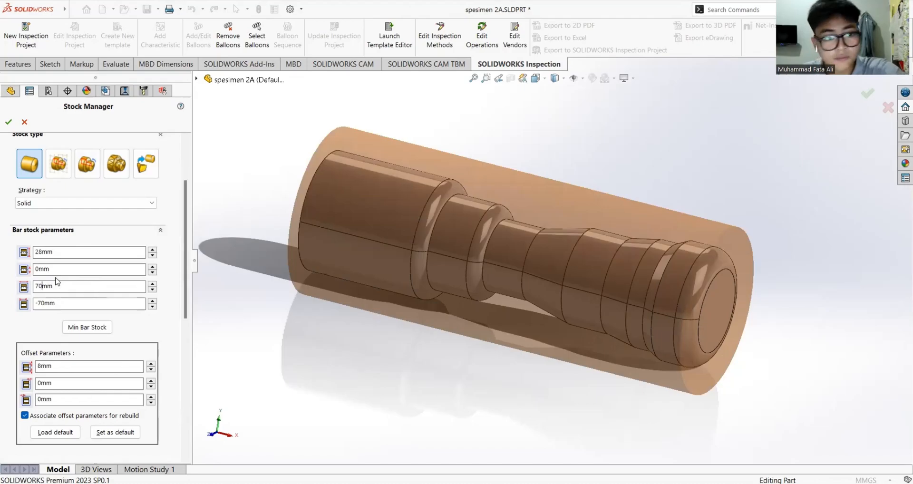
key("BackSpace")
type("2")
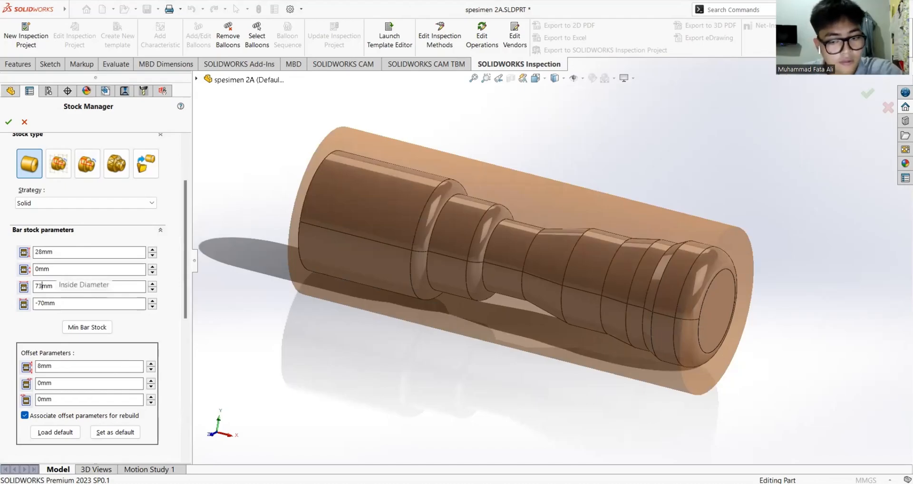
left_click(45, 303)
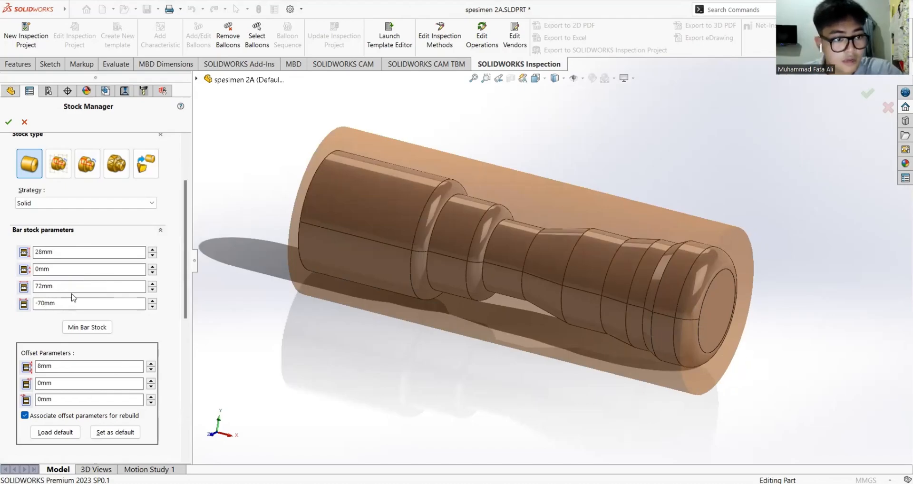
key("BackSpace")
type("2")
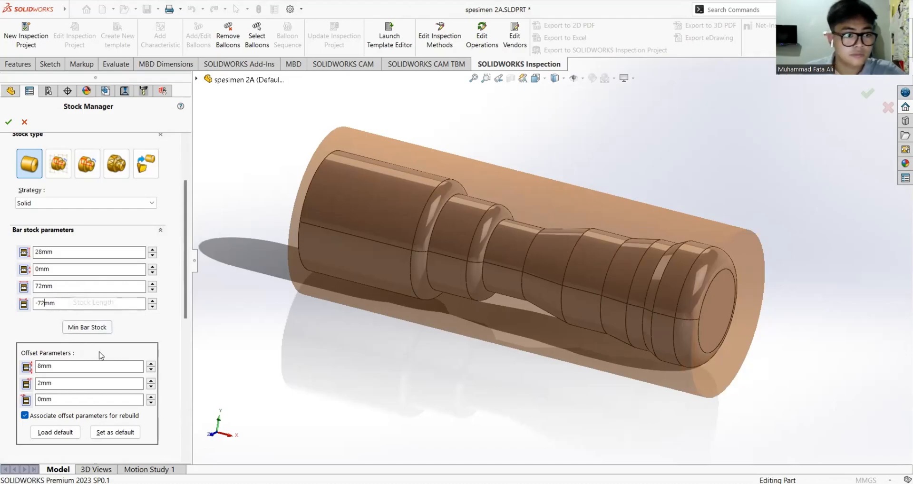
scroll(82, 376, "down", 3)
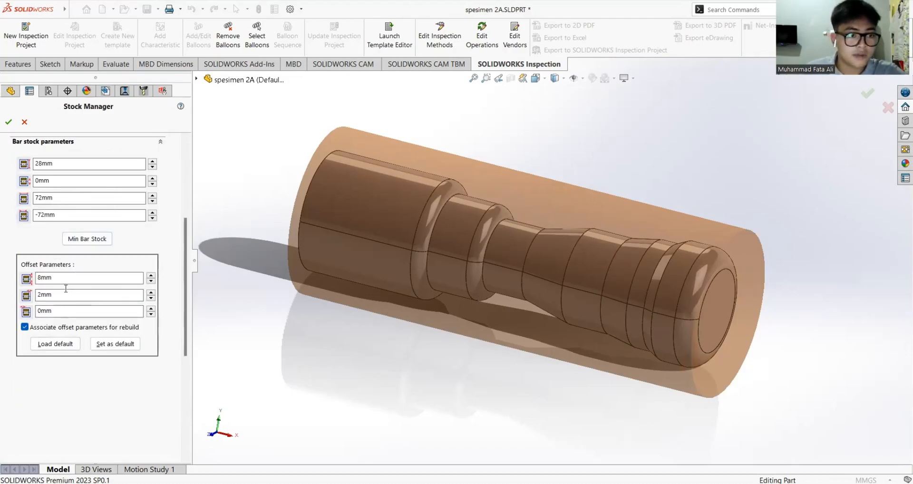
Step: Set the bar stock's offset parameters to 0 mm and accept the stock definition
double_click(44, 278)
key("BackSpace")
type("0")
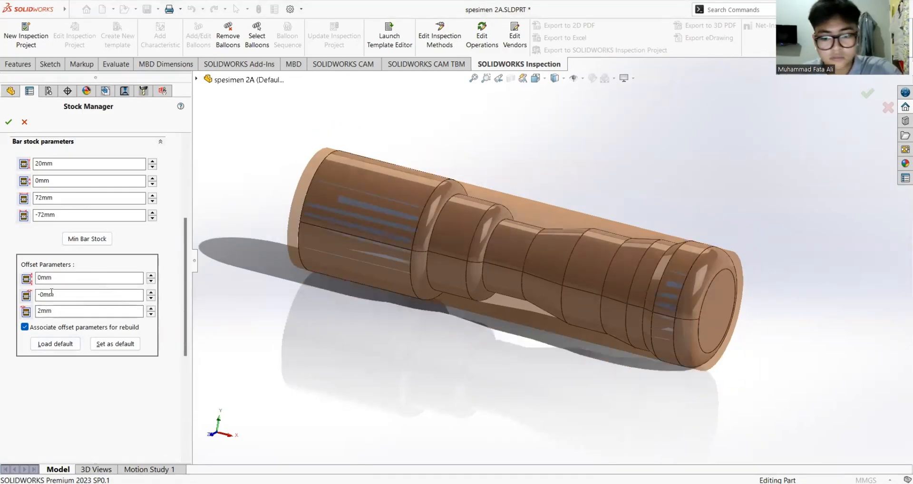
double_click(56, 309)
key("BackSpace")
type("0")
scroll(26, 205, "up", 4)
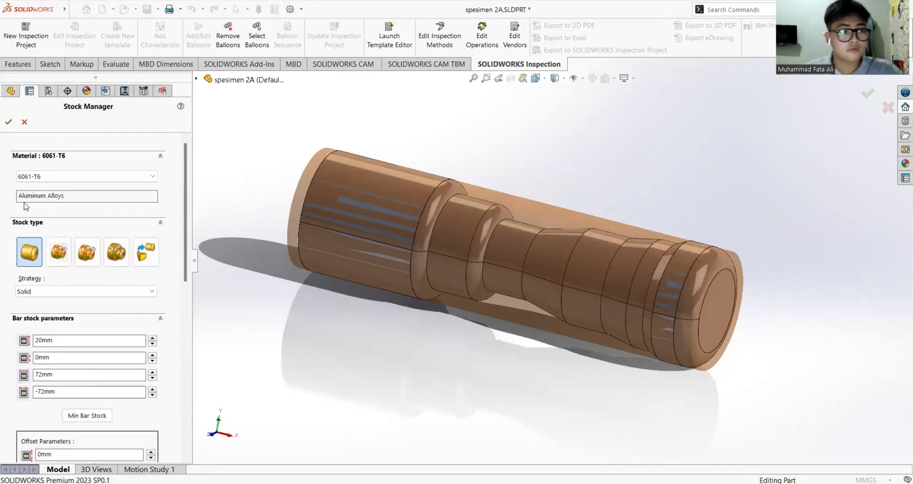
left_click(9, 122)
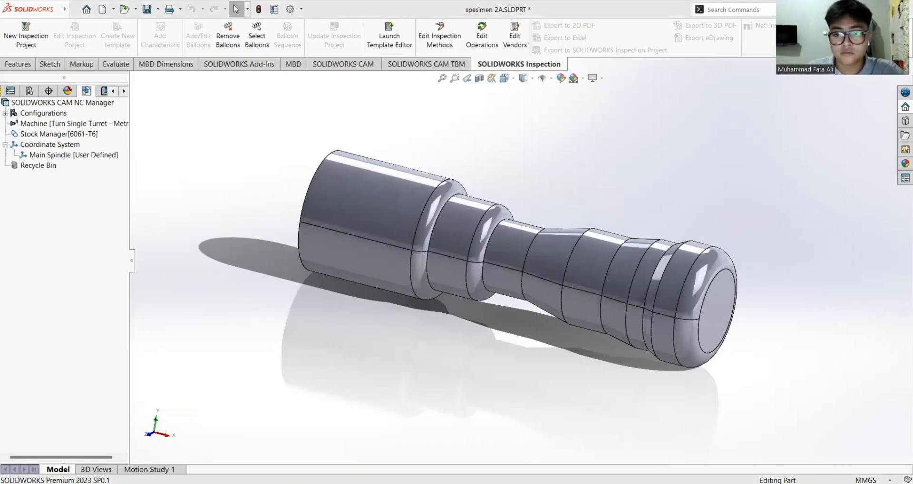
Step: Open the main spindle coordinate system, check its axes on the part's end face, and accept the user-defined part vertex origin
left_click(50, 144)
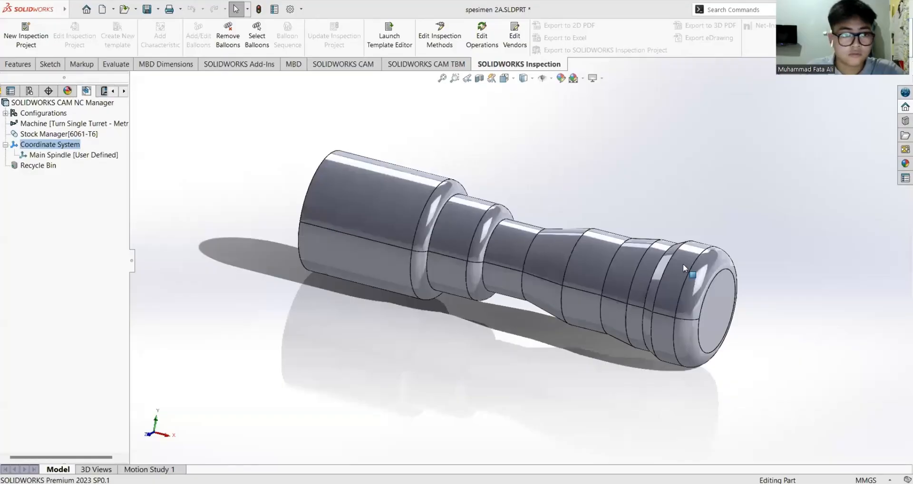
double_click(98, 155)
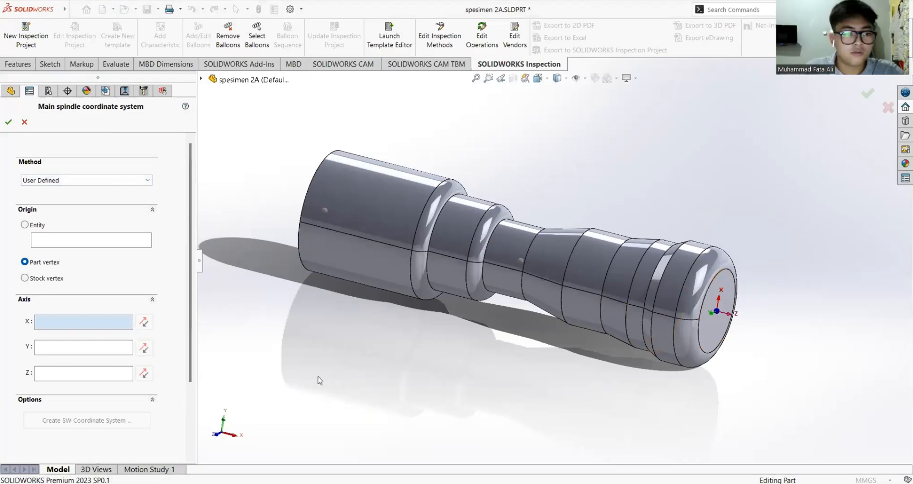
right_click_drag(792, 356, 795, 335)
middle_click_drag(794, 336, 812, 287)
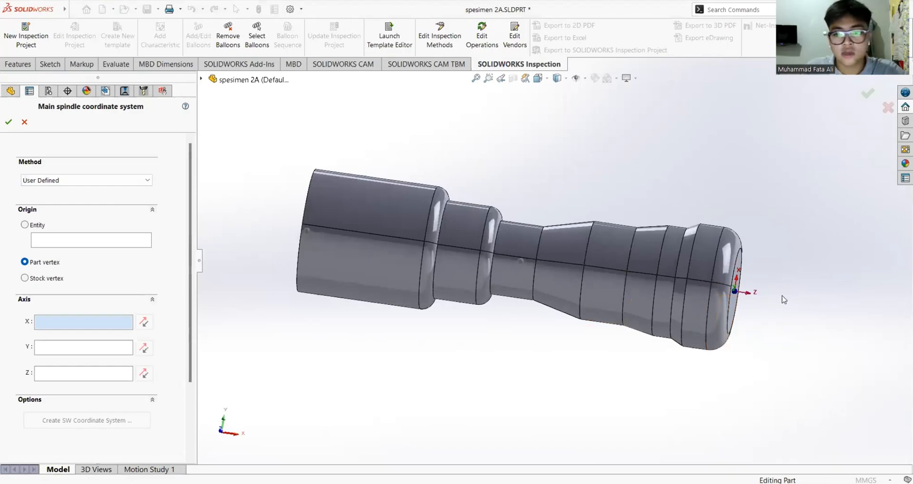
left_click(8, 121)
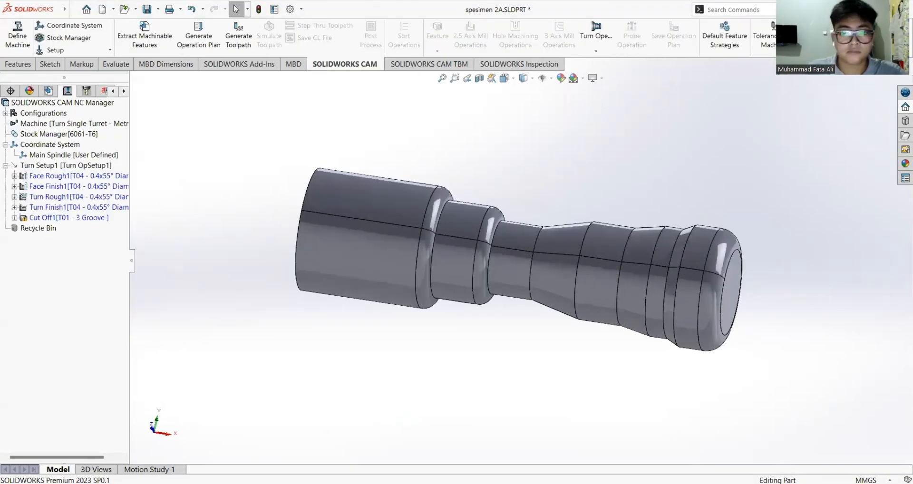
Step: Generate the toolpaths for the turning operations and run the toolpath simulation through the final cut-off
left_click(85, 93)
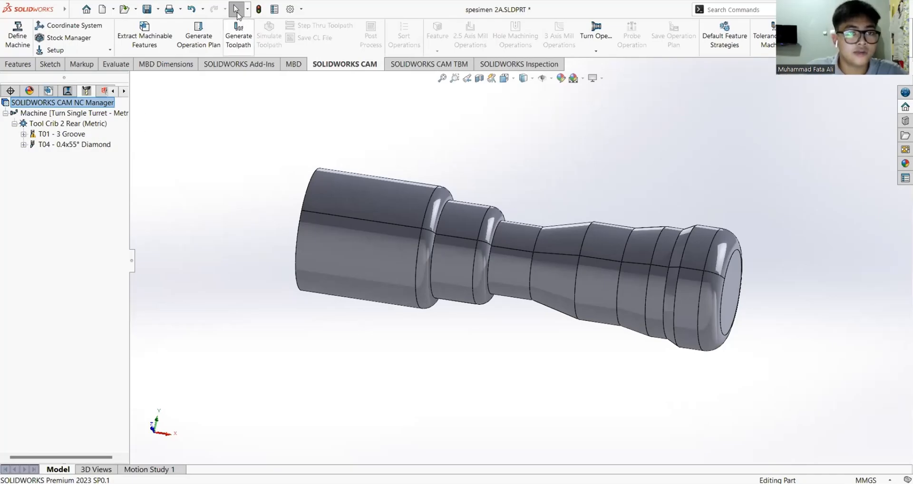
left_click(237, 32)
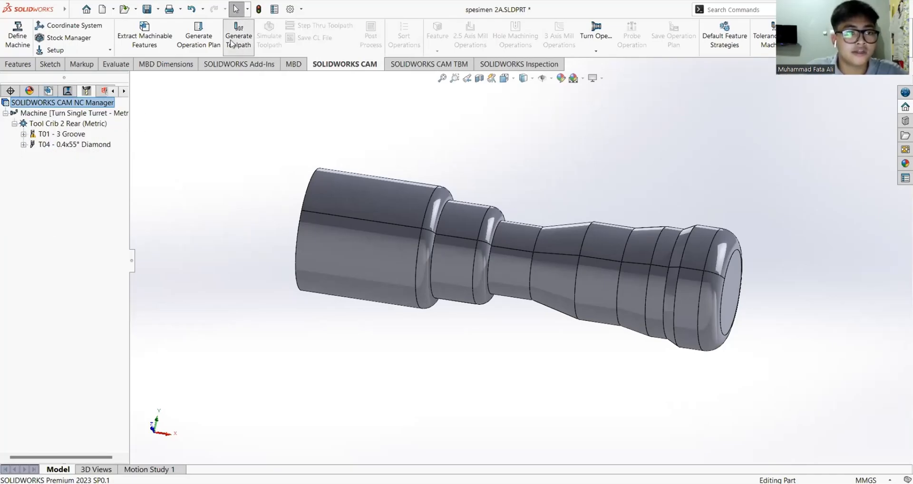
left_click(269, 41)
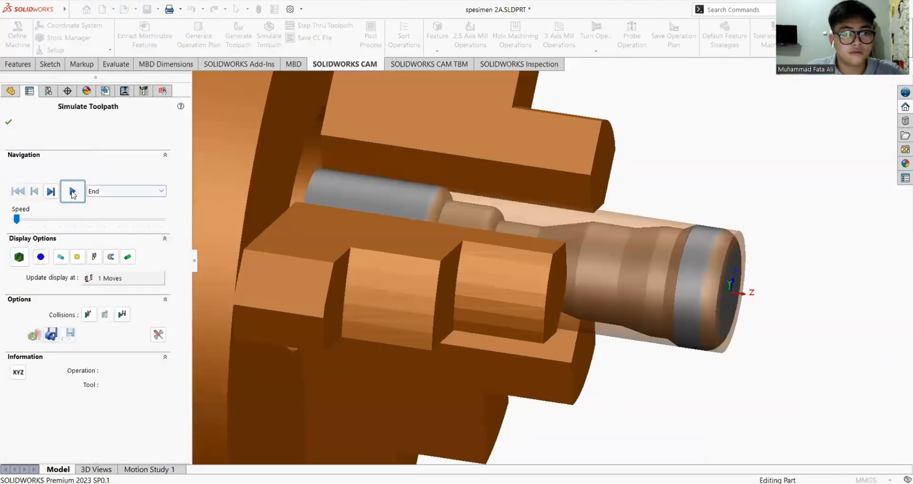
left_click(72, 192)
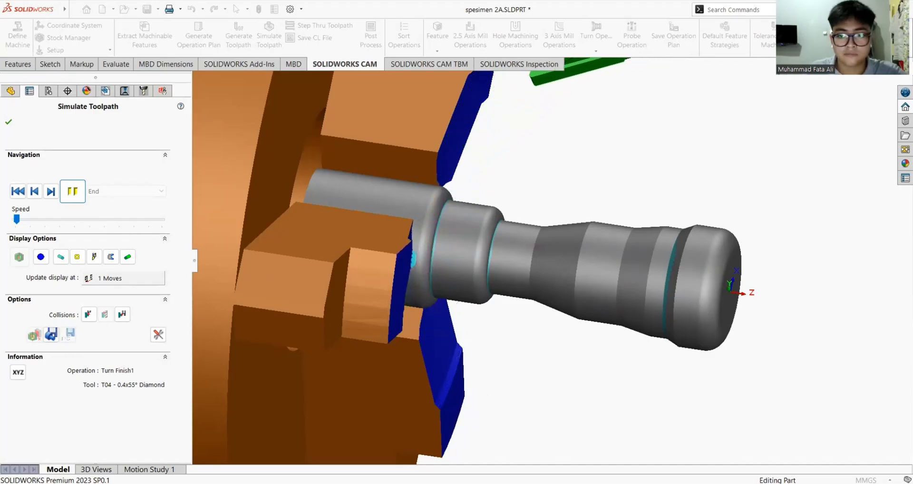
left_click(18, 191)
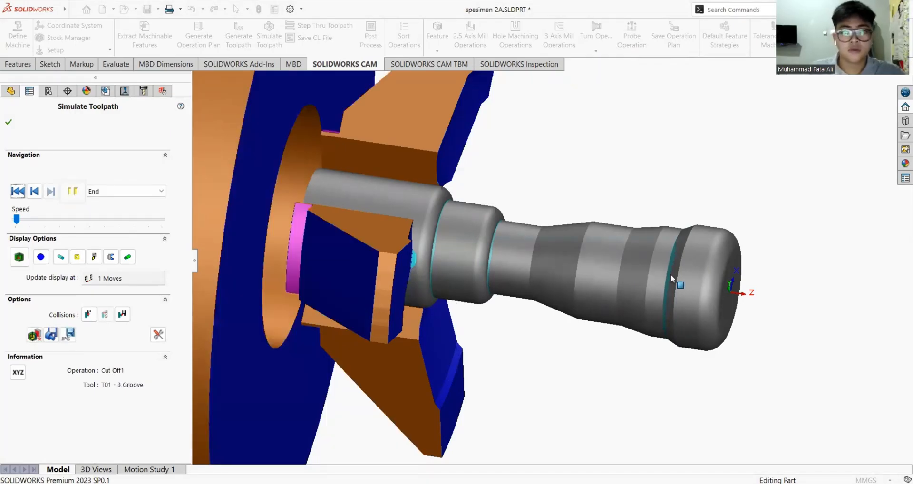
left_click(19, 257)
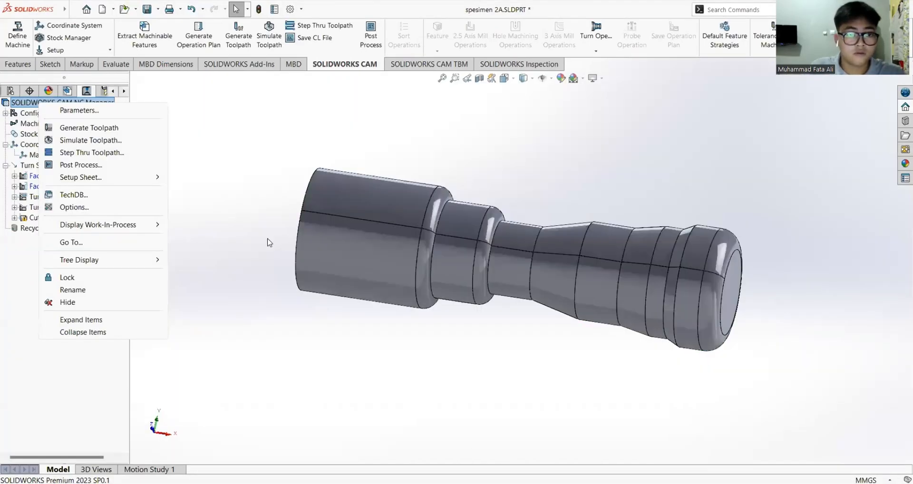
Step: Post-process the turning job to the text file spesimen 2A in the g code folder, overwriting the existing file, and review the NC code
left_click(234, 225)
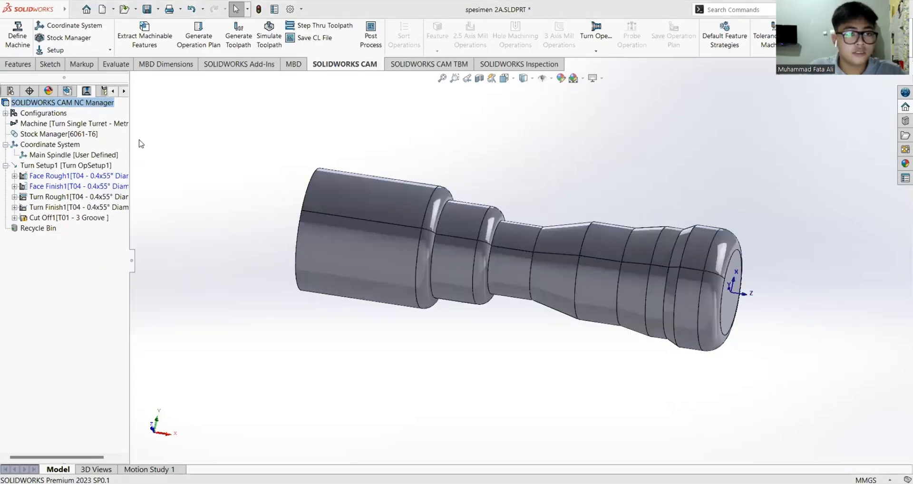
right_click(95, 103)
left_click(137, 164)
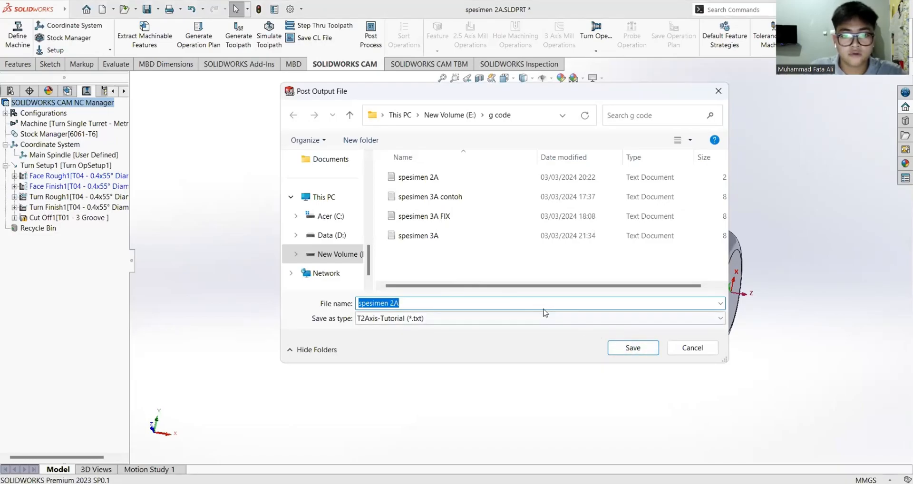
left_click(629, 350)
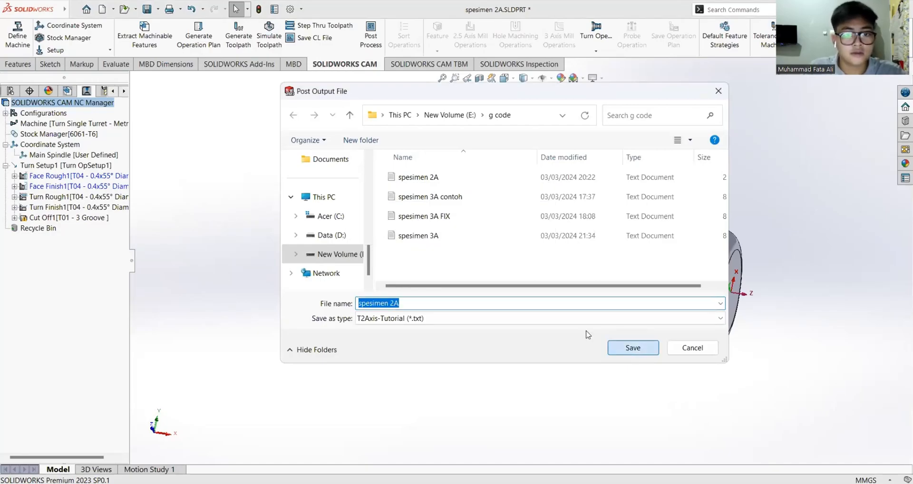
left_click(483, 249)
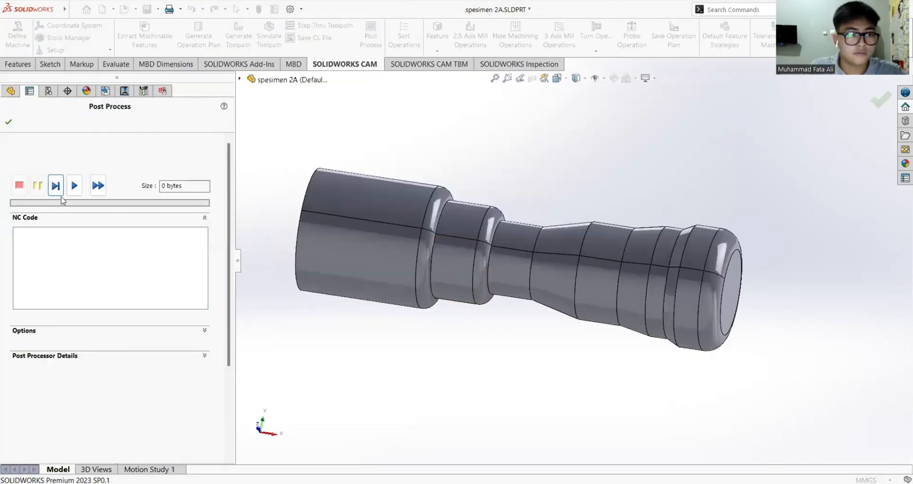
left_click(74, 185)
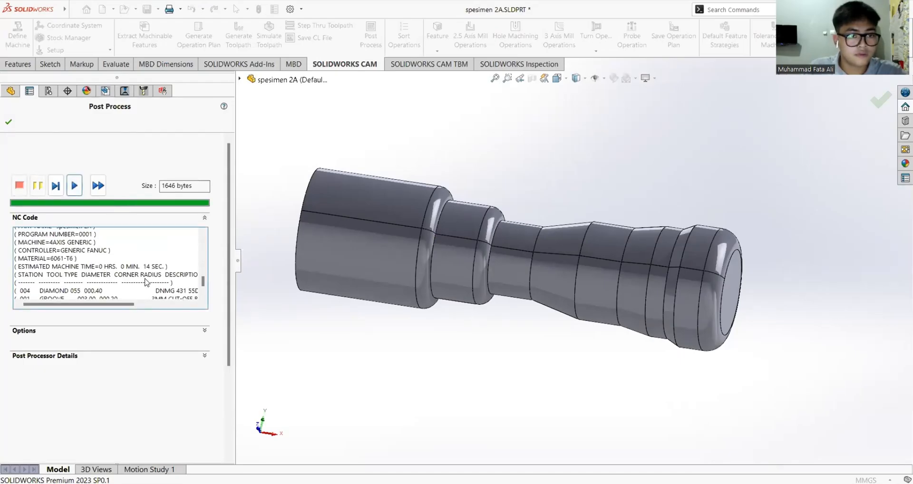
scroll(147, 281, "up", 15)
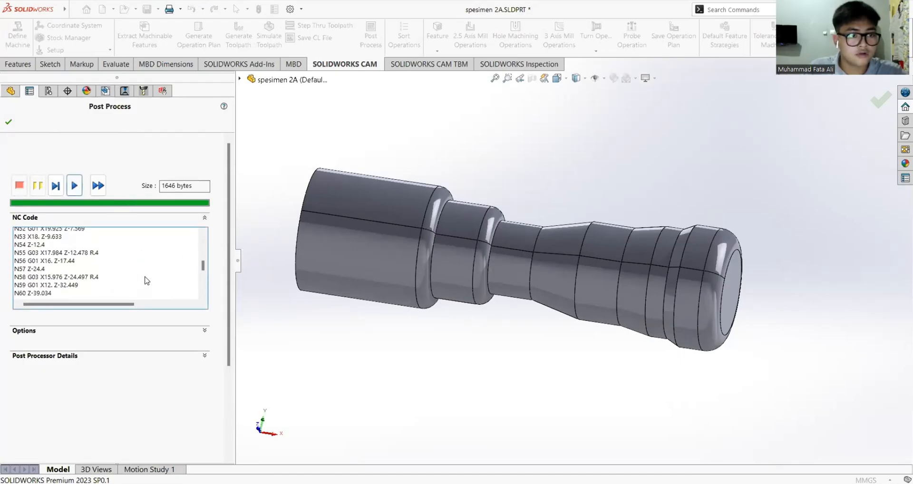
scroll(146, 274, "up", 6)
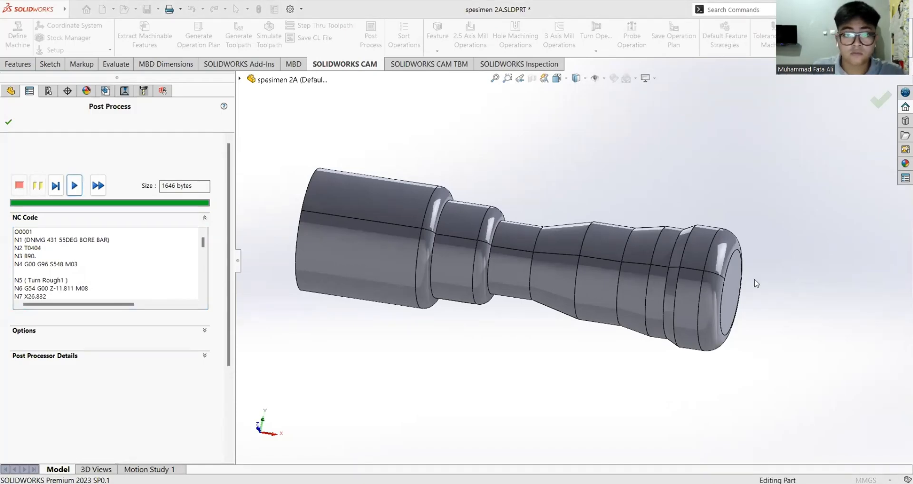
left_click(8, 124)
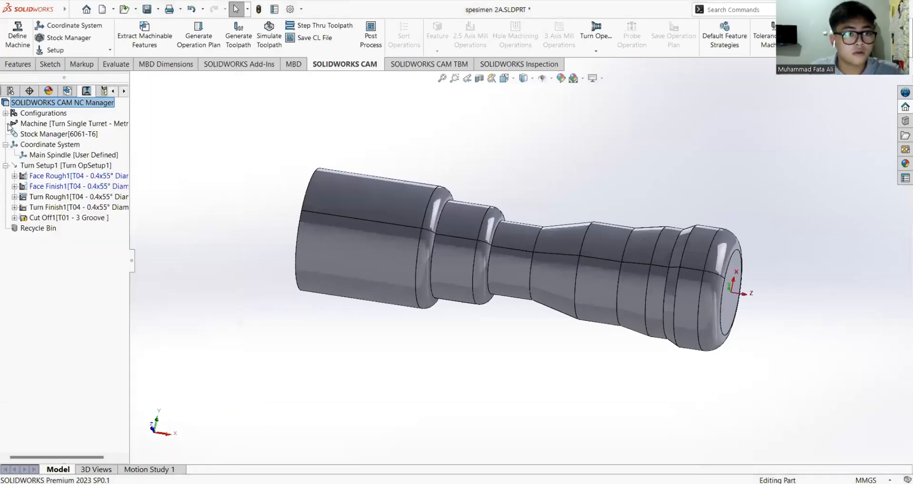
Step: Step through the turning toolpath at about half speed to inspect the tool moves
right_click(55, 105)
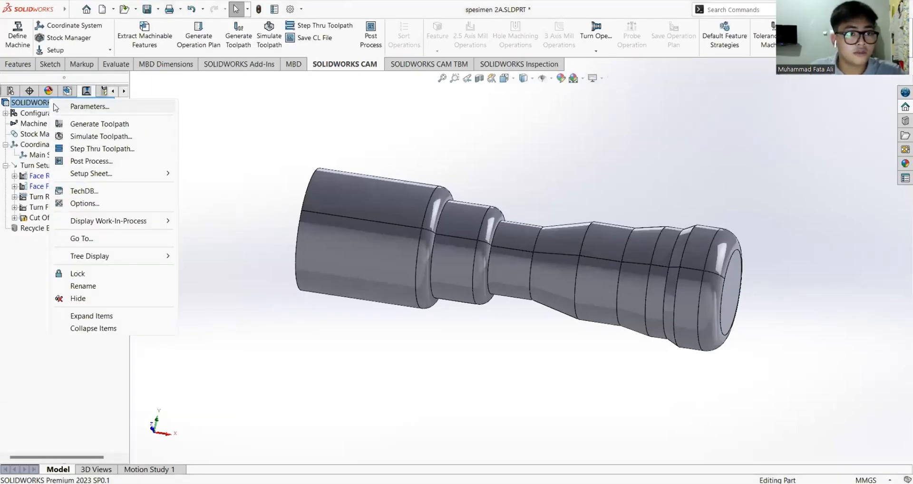
left_click(95, 152)
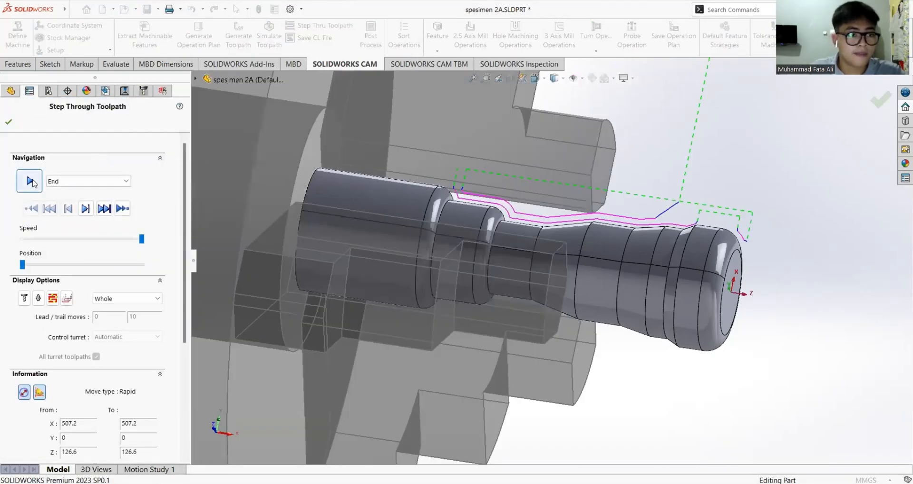
left_click_drag(141, 239, 80, 234)
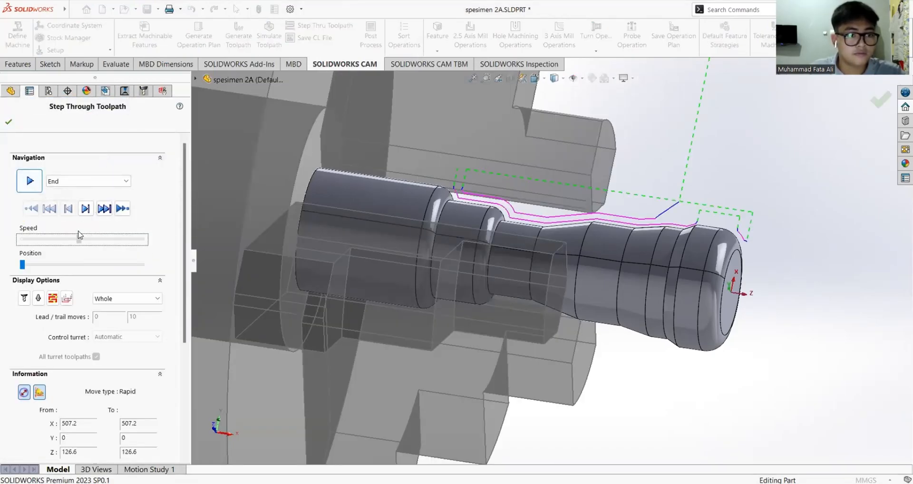
left_click(30, 181)
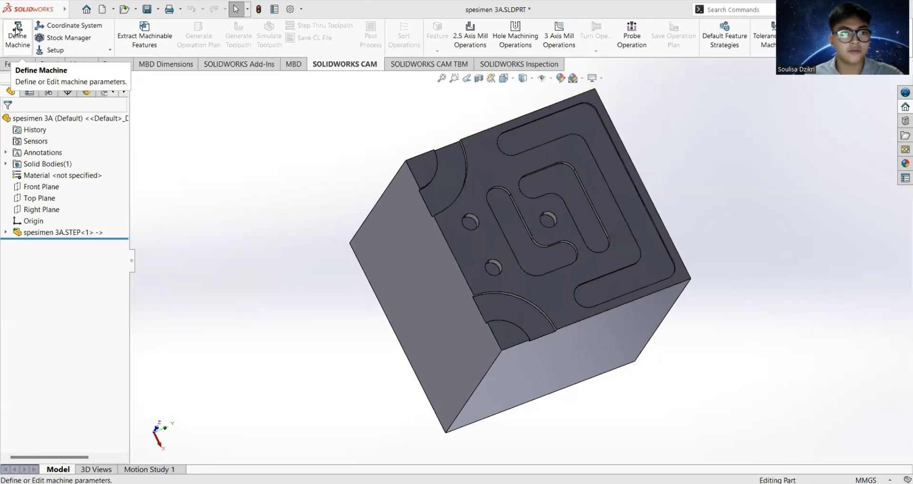
Step: Define the machine for spesimen 3A as Mill - Metric with Light duty
left_click(28, 46)
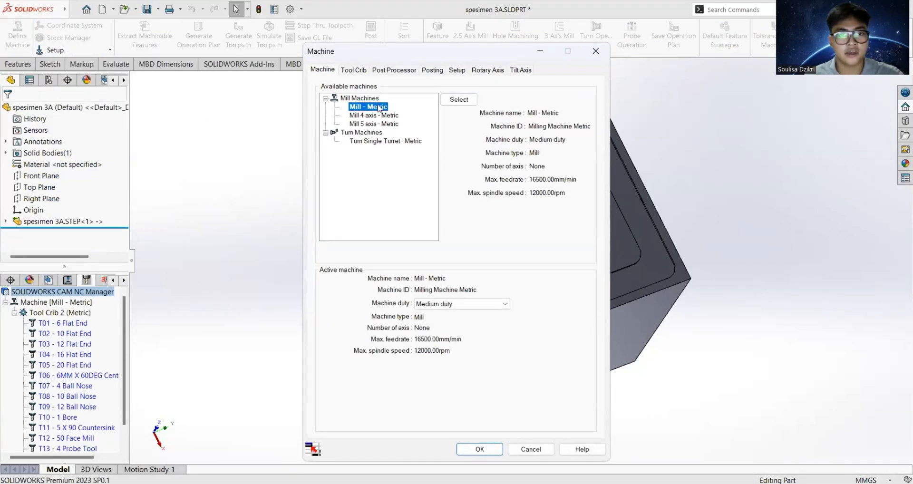
left_click(452, 101)
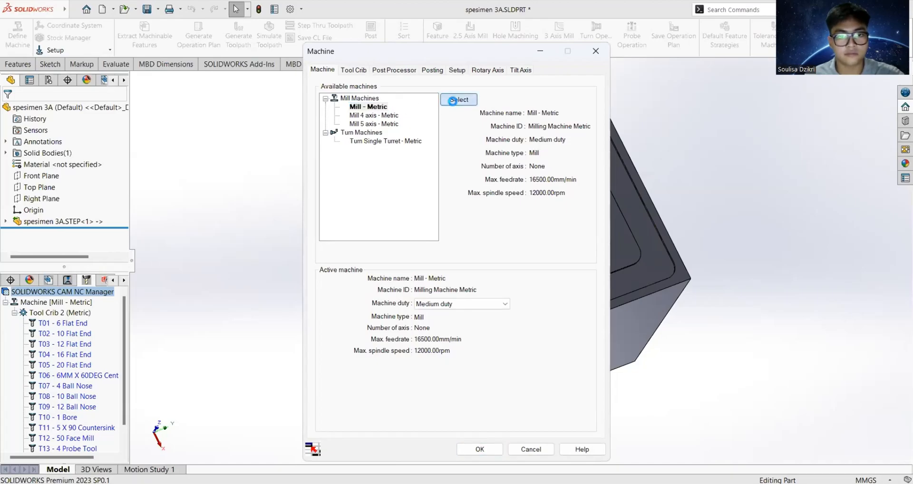
left_click(449, 305)
left_click(447, 314)
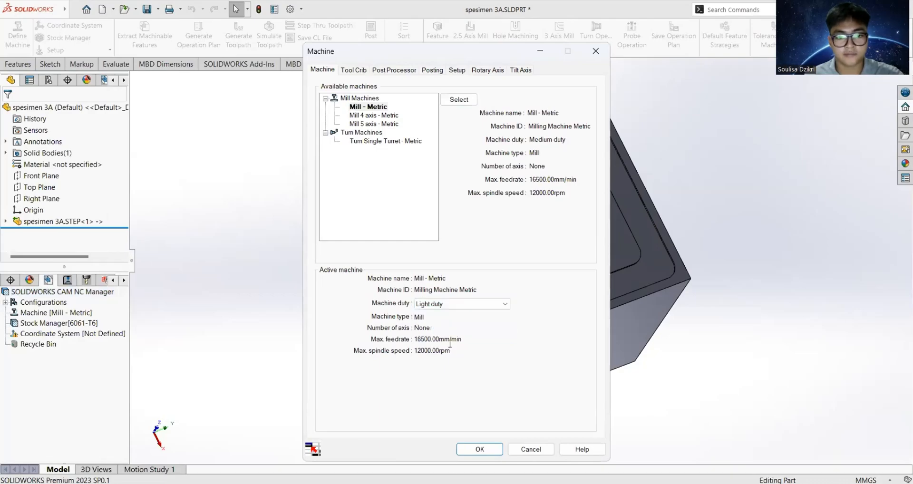
left_click(479, 446)
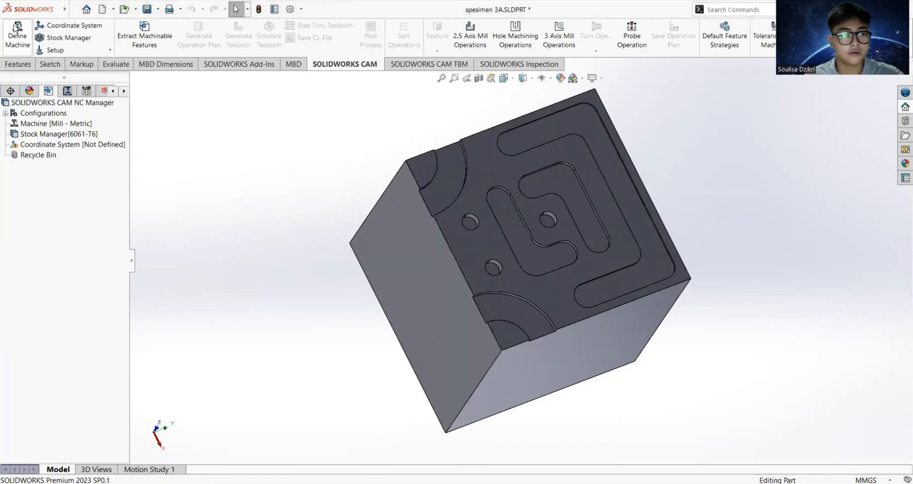
Step: Remove all tools from the mill's Tool Crib 2 (Metric) except the 6MM CRB 2FL 19 LOC flat end mill
left_click(16, 30)
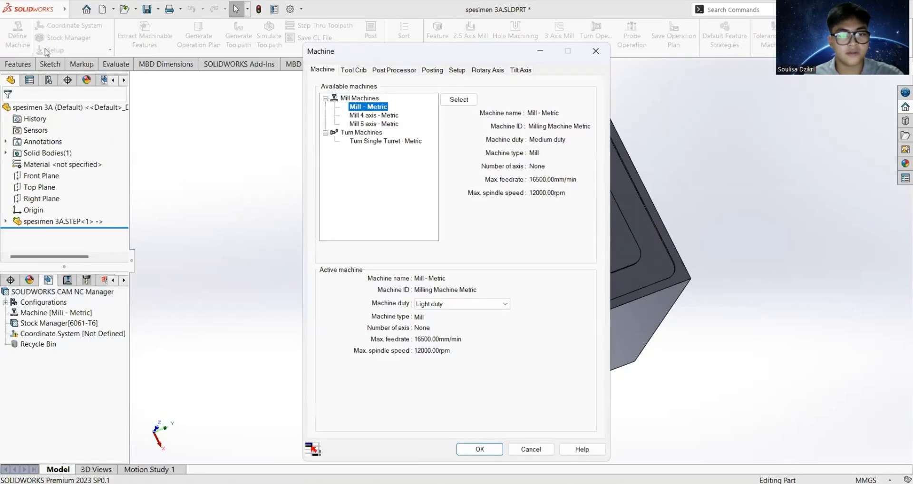
left_click(353, 72)
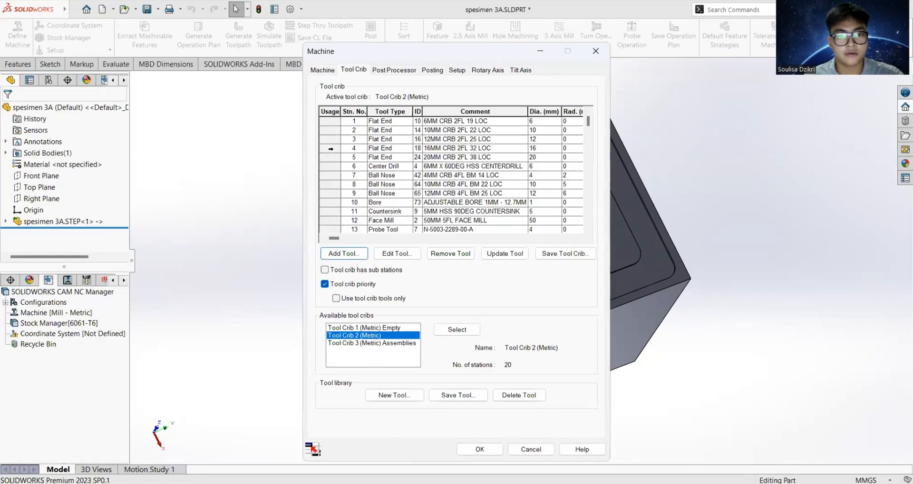
left_click(327, 131)
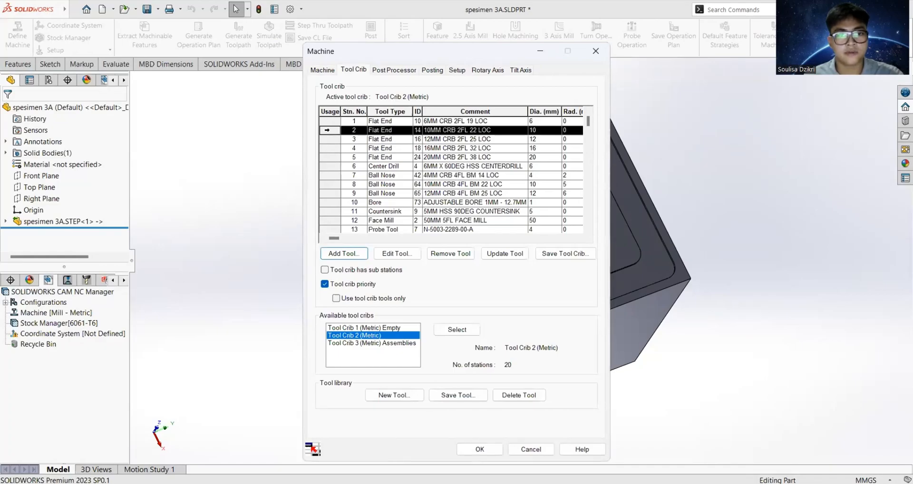
key("Down")
key("Up")
key("Down")
key("Up")
left_click_drag(324, 182, 330, 133)
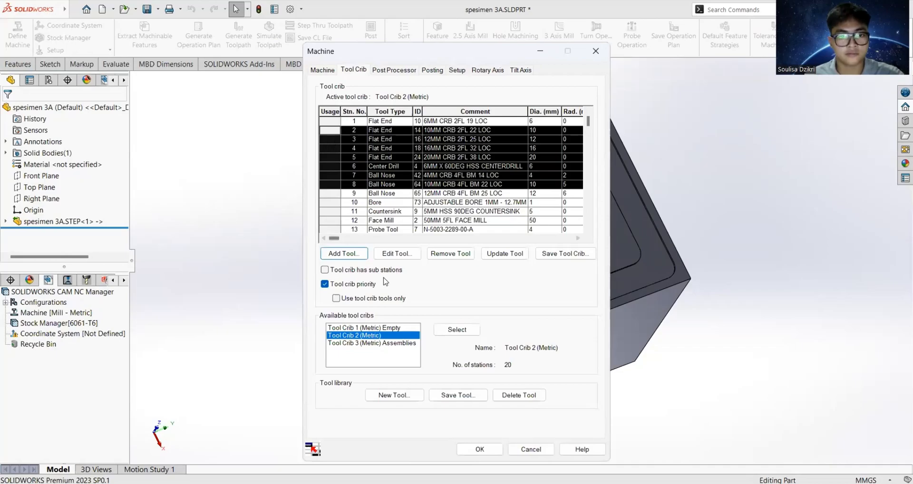
left_click(335, 210)
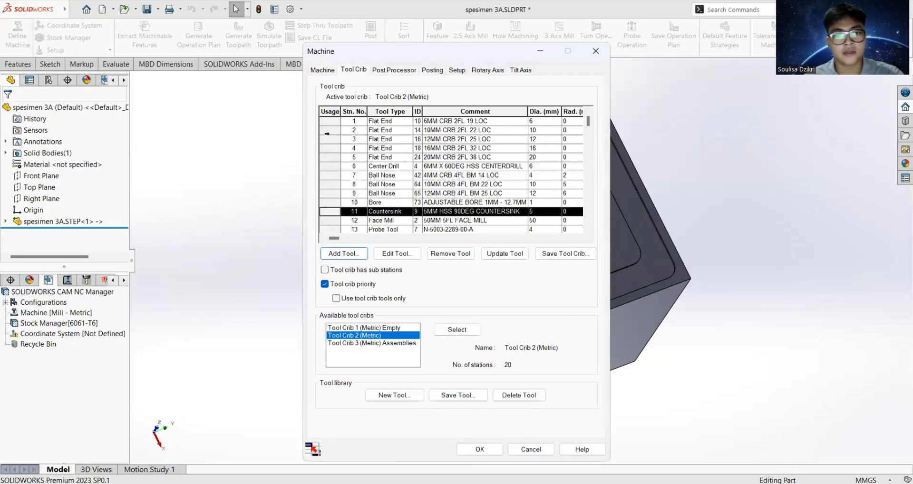
left_click(326, 131)
left_click(326, 209)
left_click(326, 131)
left_click_drag(325, 201, 328, 248)
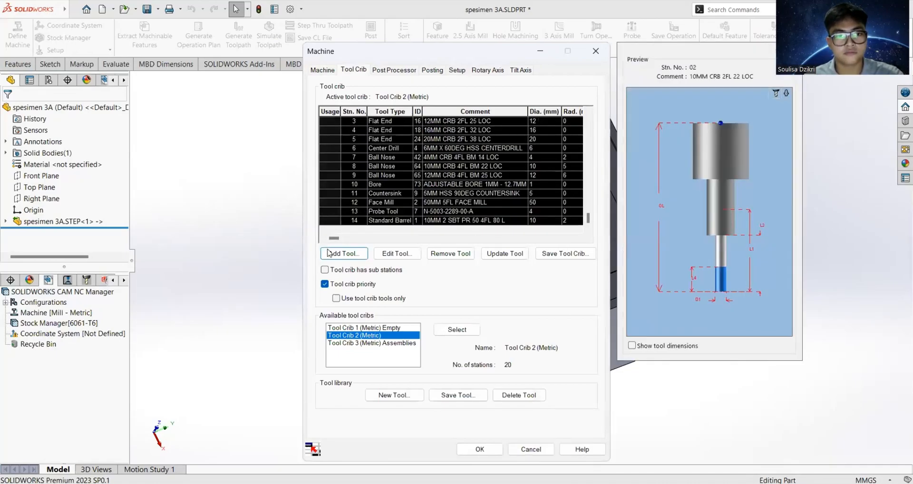
left_click(438, 255)
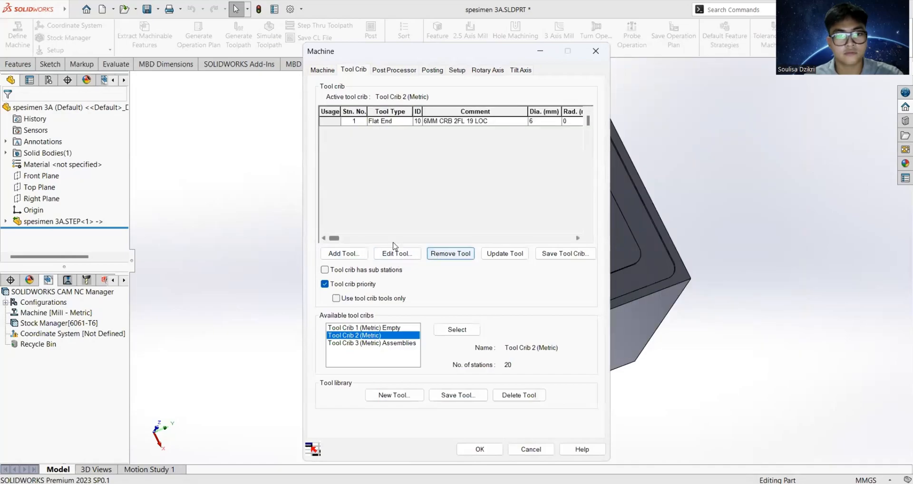
Step: Add the 3MM CRB 2FL 12 LOC and 4MM CRB 2FL 14 LOC flat end mills to the tool crib
left_click(349, 256)
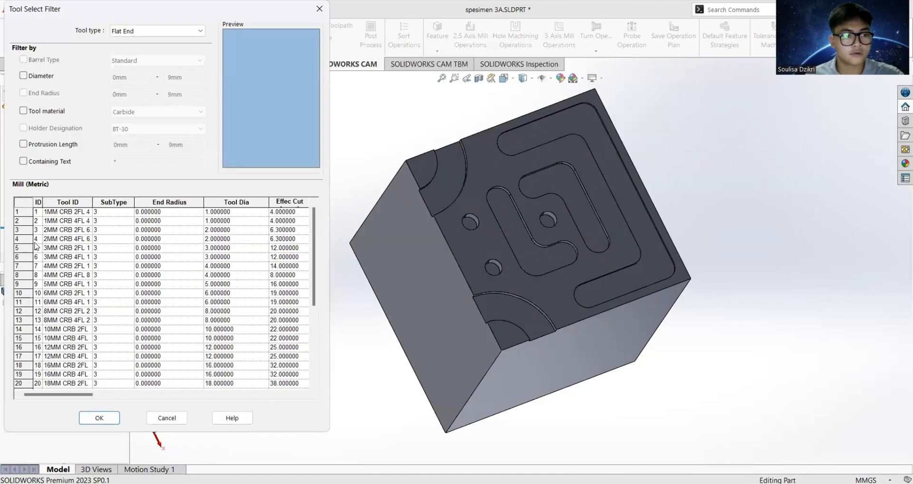
left_click(18, 248)
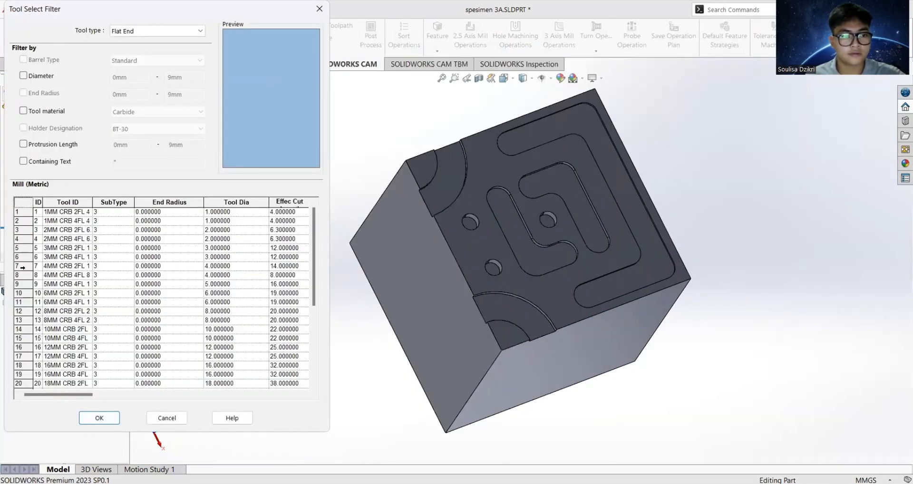
left_click(23, 266)
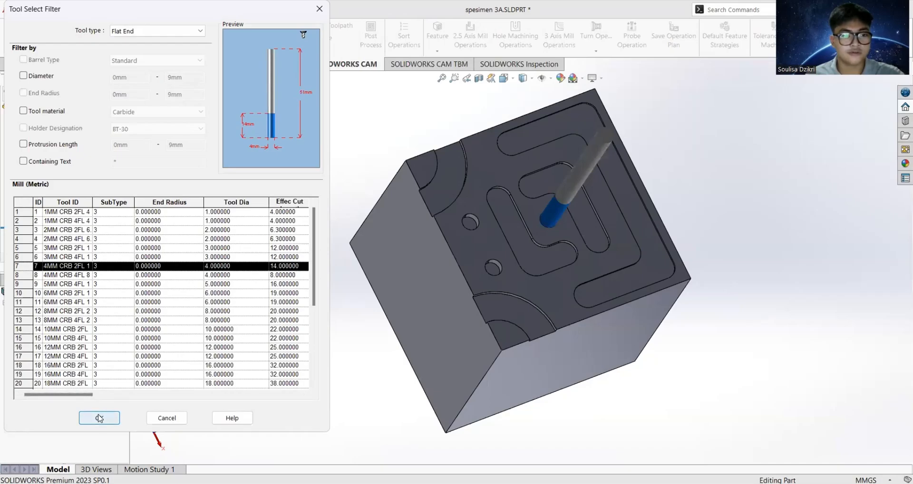
key("Return")
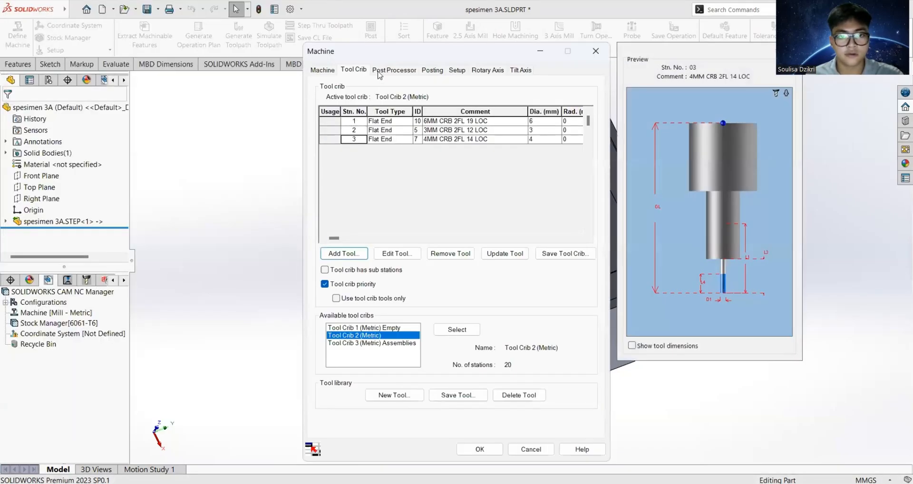
Step: Select MILL\MACH_III as the post processor, check the remaining machine settings, and accept the machine definition
left_click(383, 72)
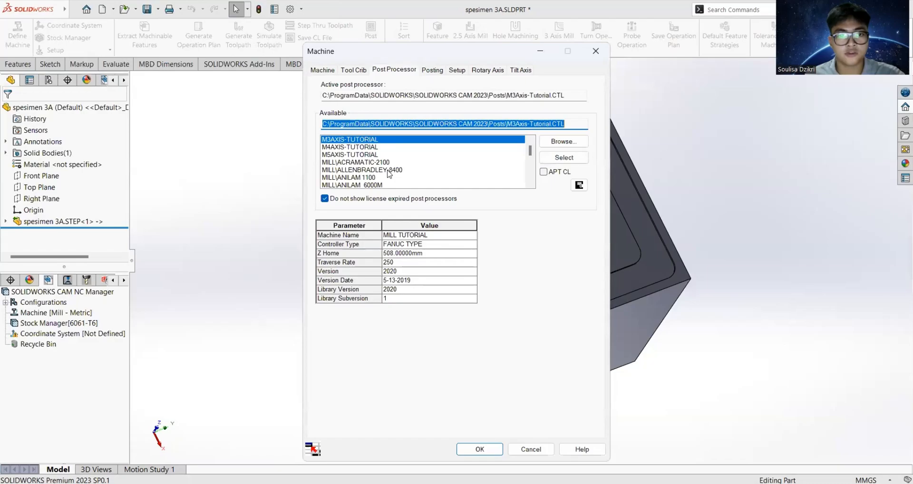
scroll(389, 174, "down", 8)
scroll(392, 170, "down", 3)
scroll(372, 181, "down", 3)
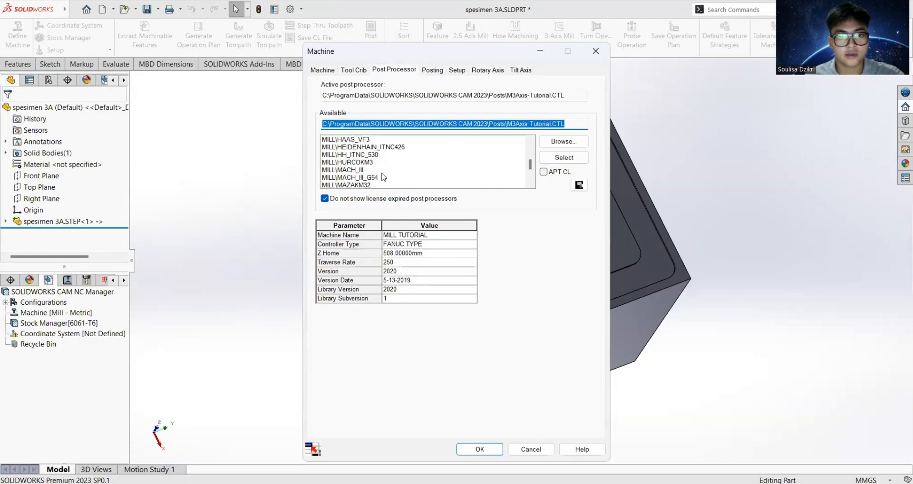
left_click(367, 170)
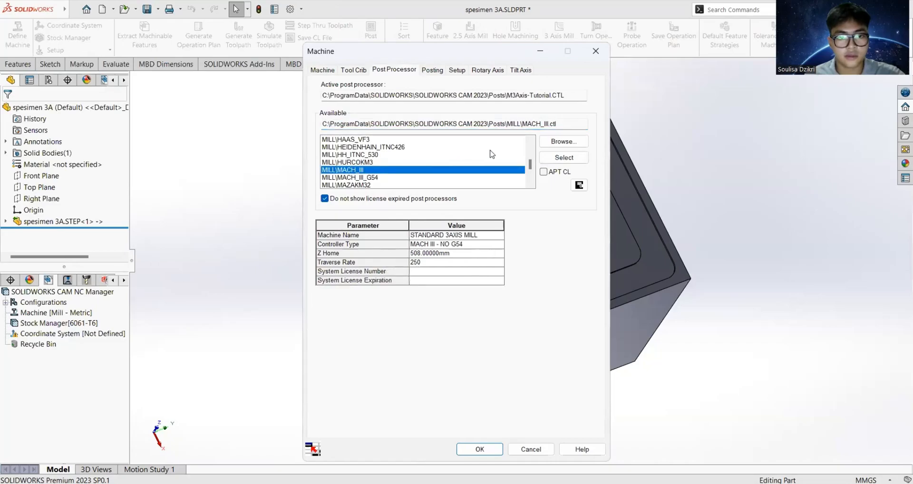
left_click(559, 158)
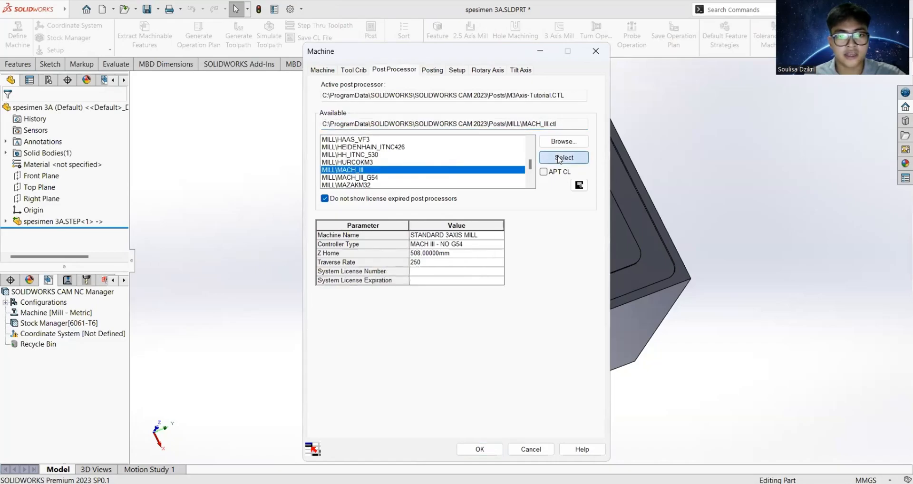
left_click(432, 69)
left_click(457, 70)
left_click(520, 69)
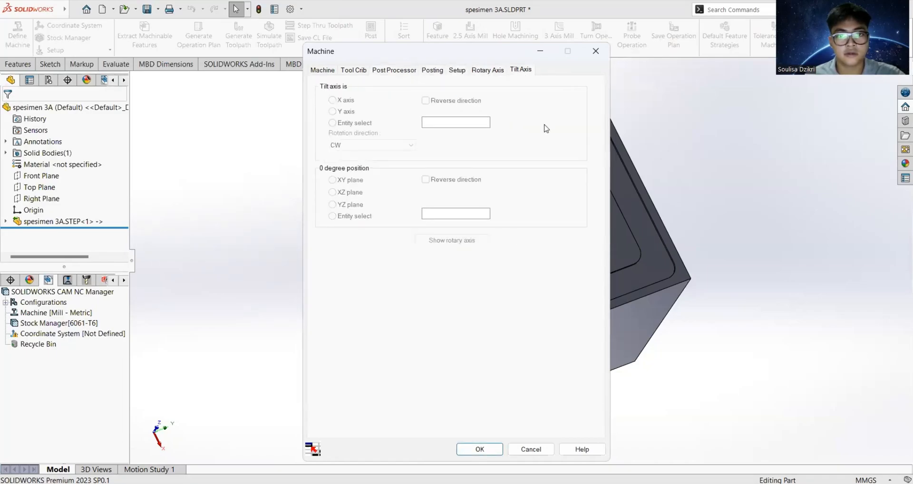
left_click(476, 448)
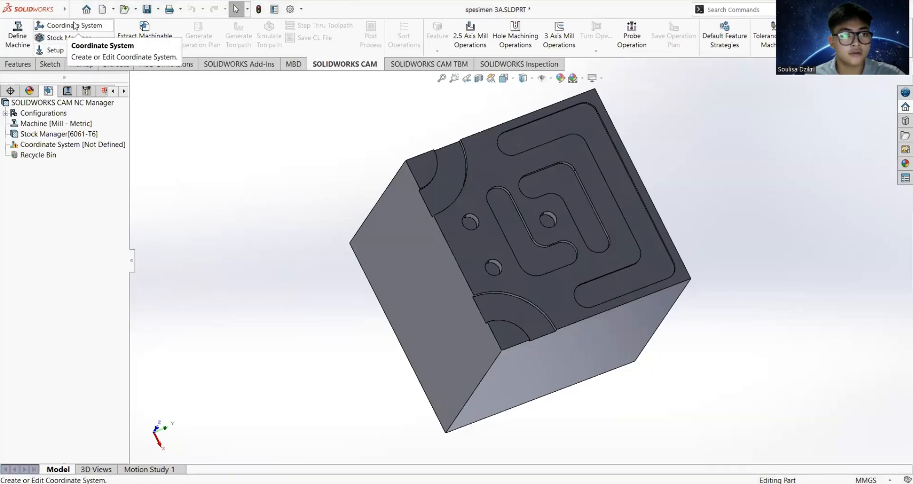
Step: Place the fixture coordinate system origin at the pocketed face's corner at X -25, Y -25, Z 0 mm and accept the 6061-T6 bounding-box stock
left_click(75, 26)
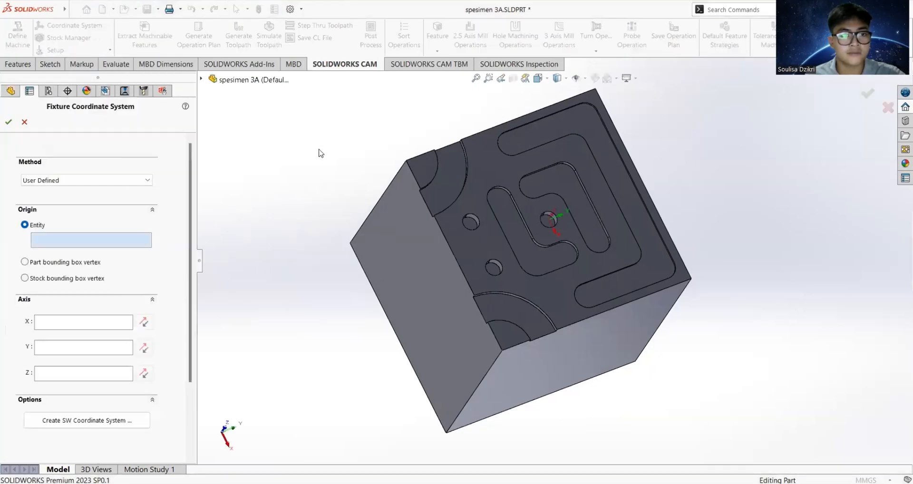
left_click(407, 160)
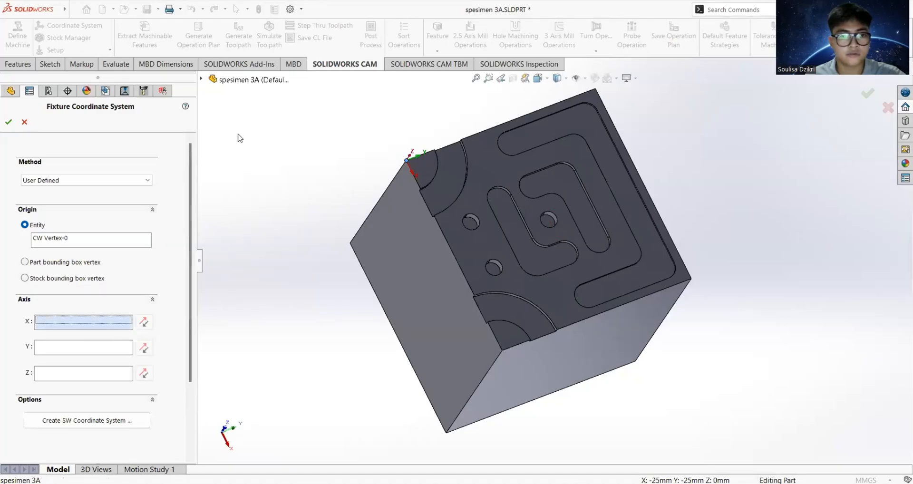
left_click(9, 122)
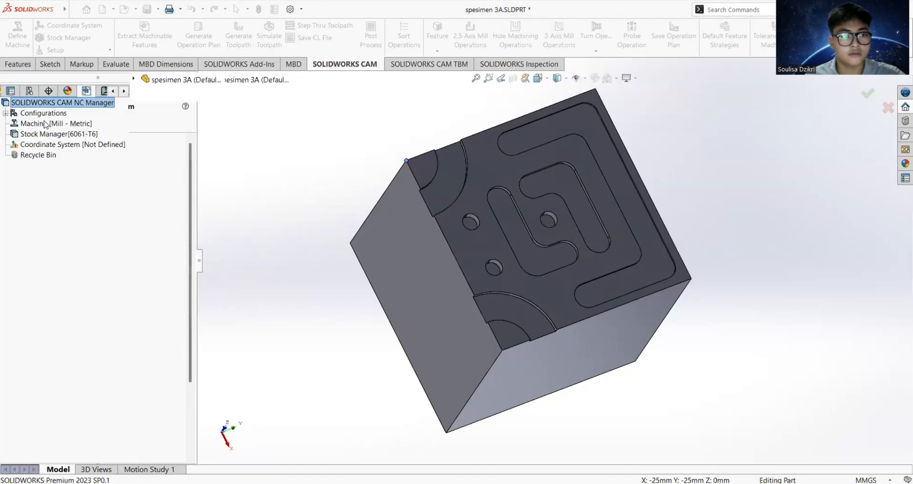
left_click(68, 41)
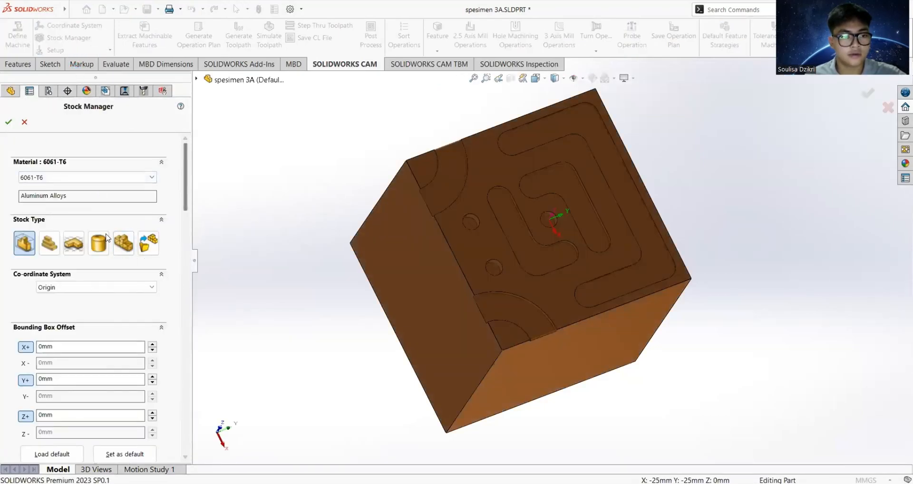
left_click(9, 125)
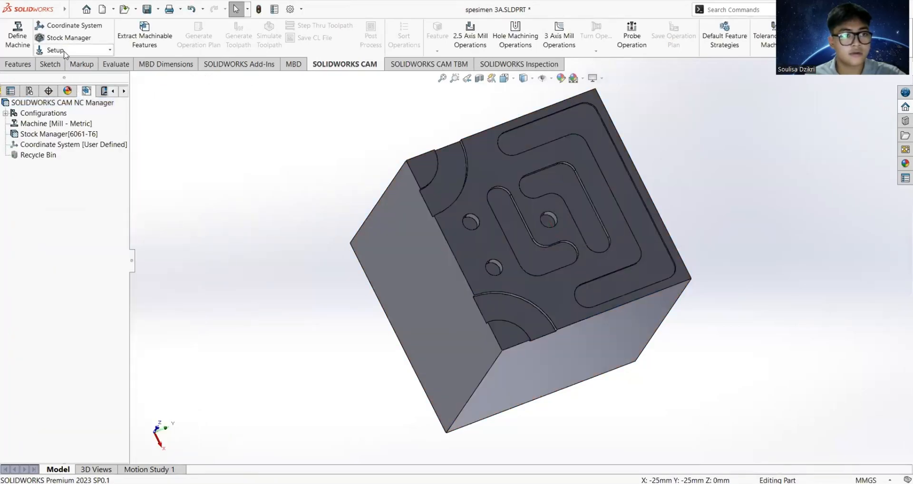
Step: Create a mill setup using the pocketed face instead of the Front Plane, and extract the part's machinable features
left_click(56, 50)
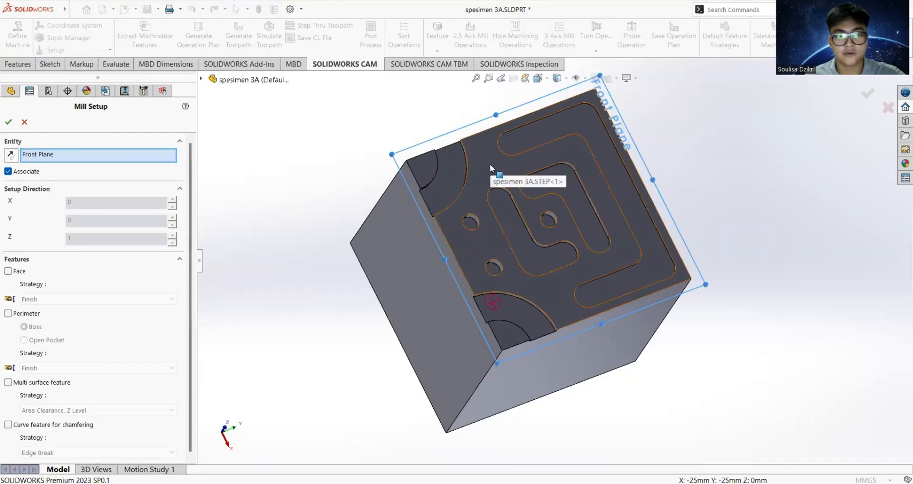
left_click_drag(490, 164, 579, 305)
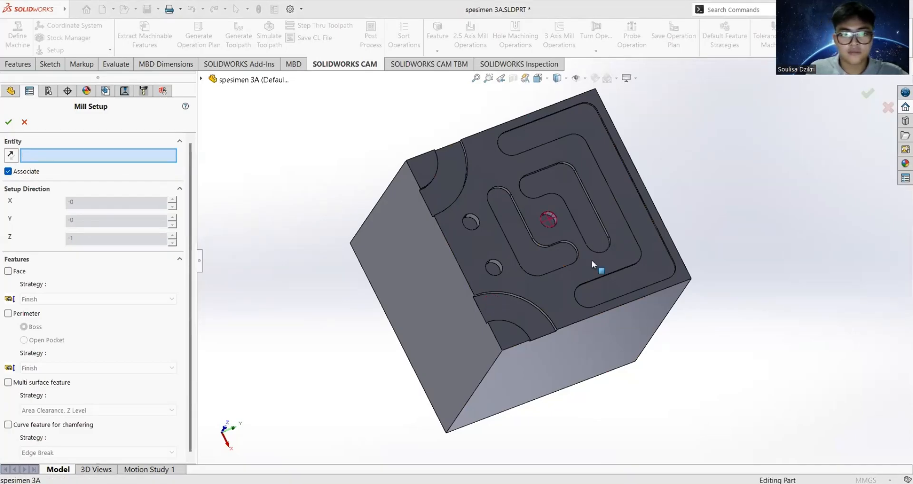
left_click(565, 272)
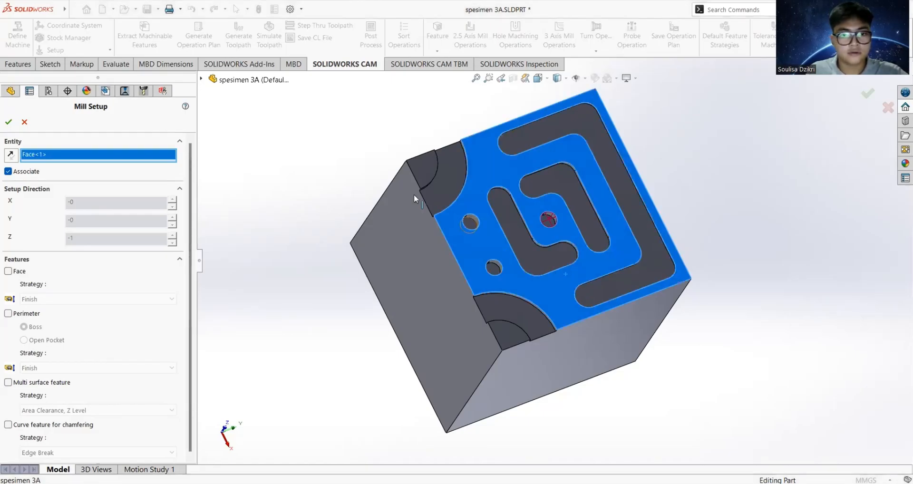
left_click(8, 122)
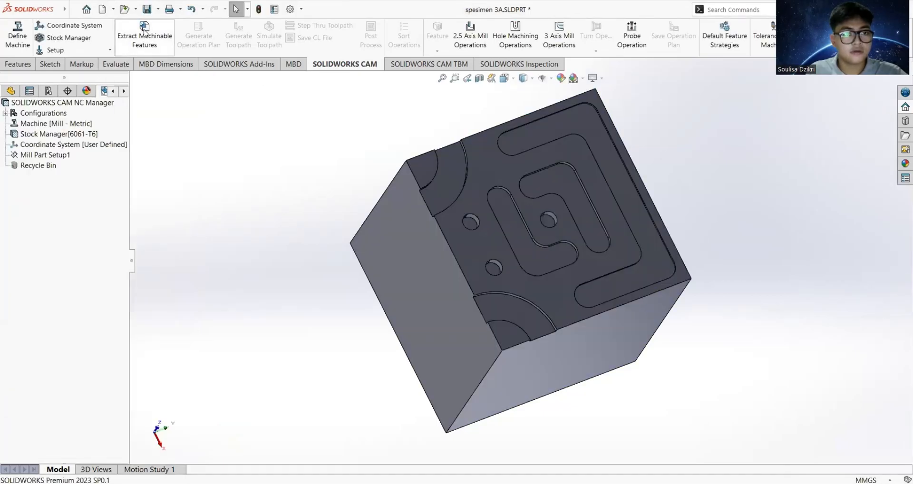
left_click(143, 29)
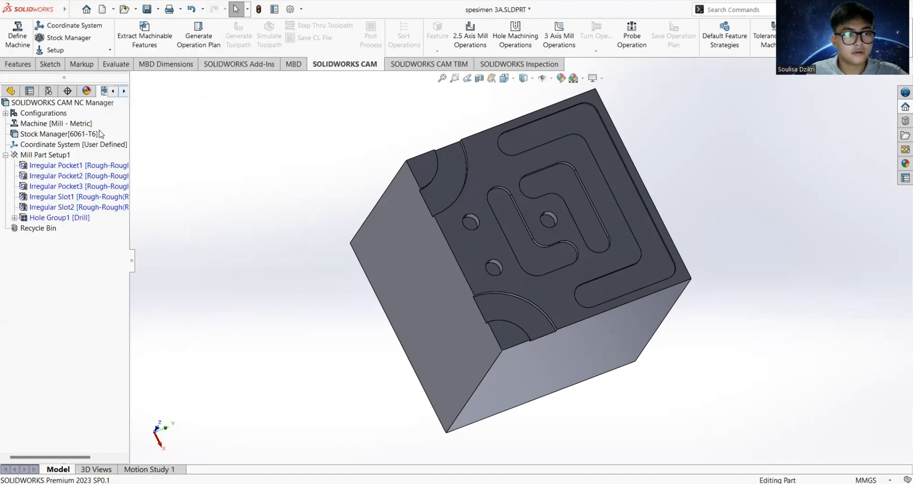
Step: Add a 2.5 axis Rough Mill operation to Mill Part Setup1 with tool T01 - 6 Flat End, covering all available pocket and slot features
left_click(125, 92)
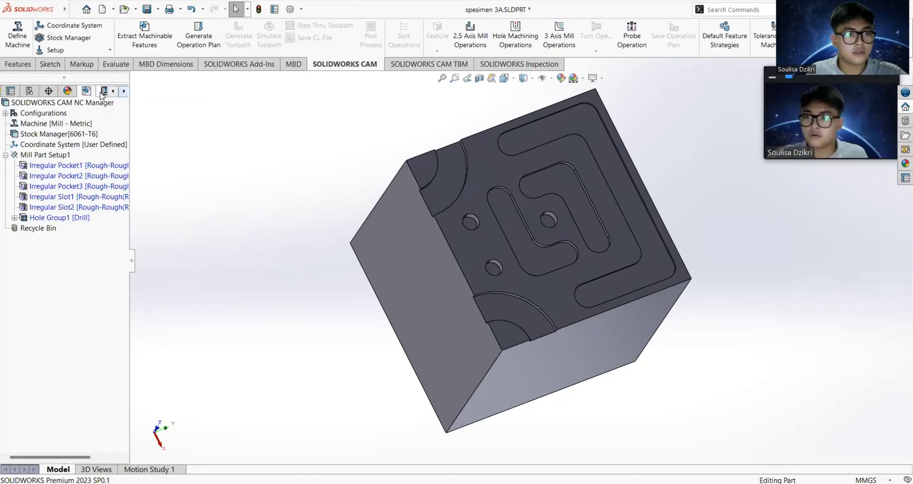
left_click(103, 92)
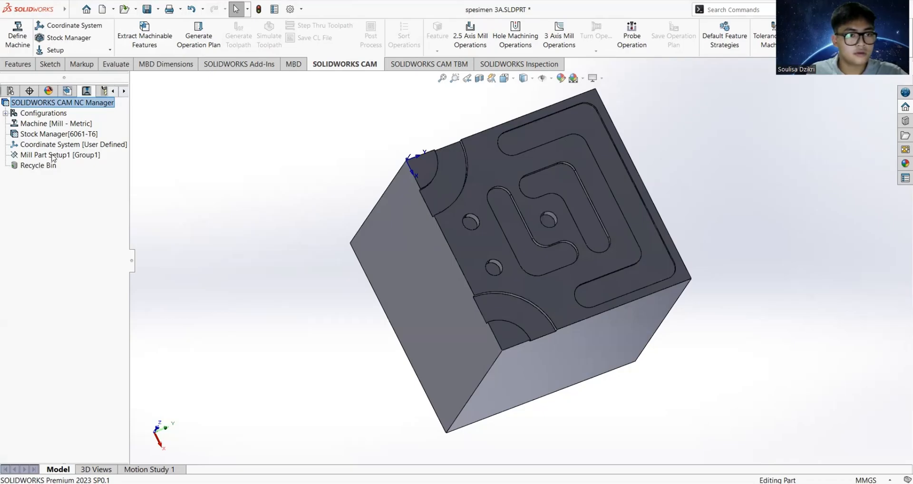
right_click(53, 157)
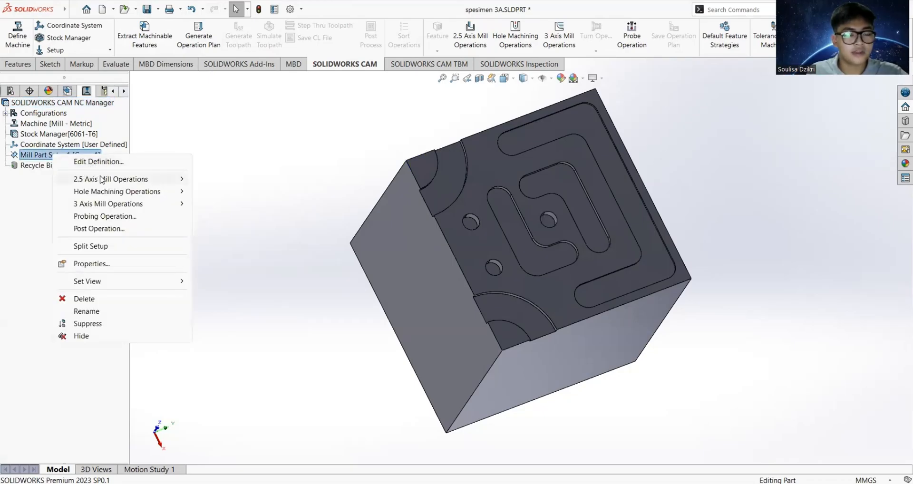
mouse_move(158, 183)
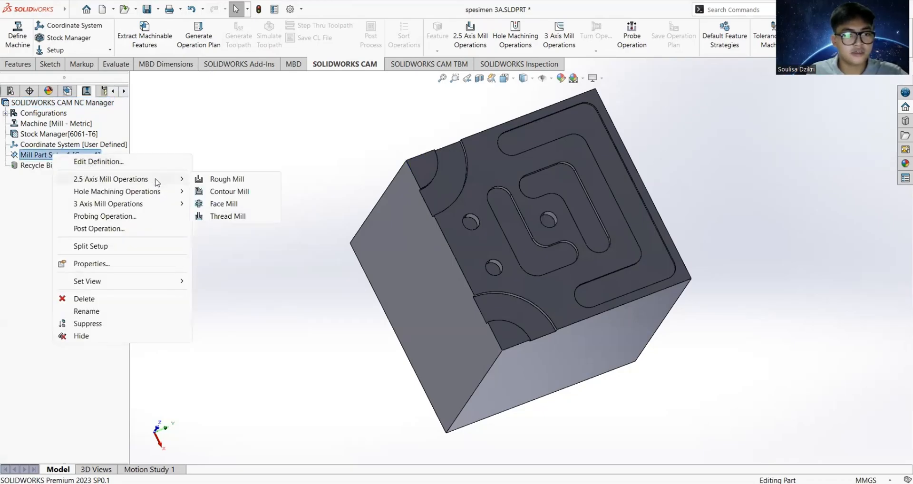
left_click(213, 181)
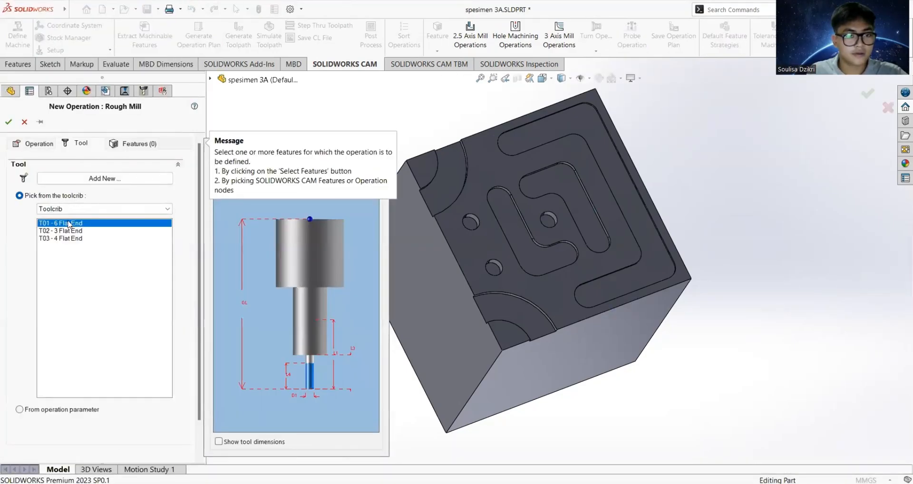
left_click(135, 144)
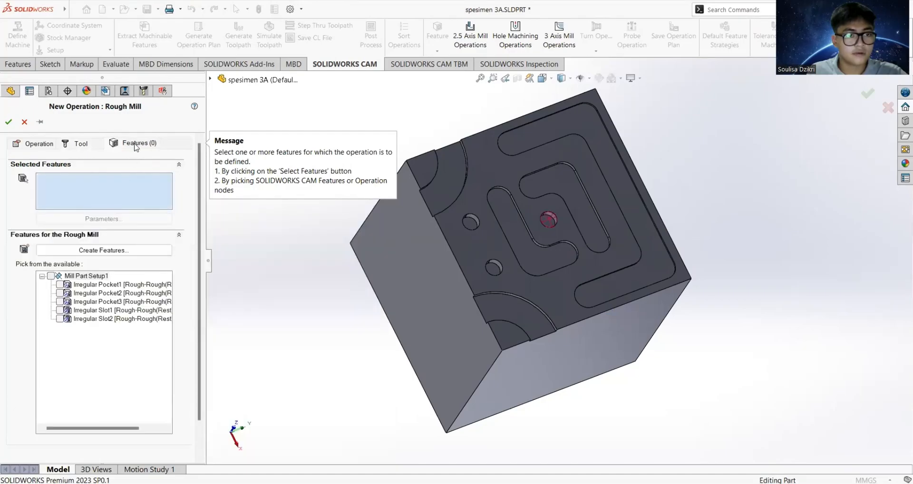
left_click(51, 276)
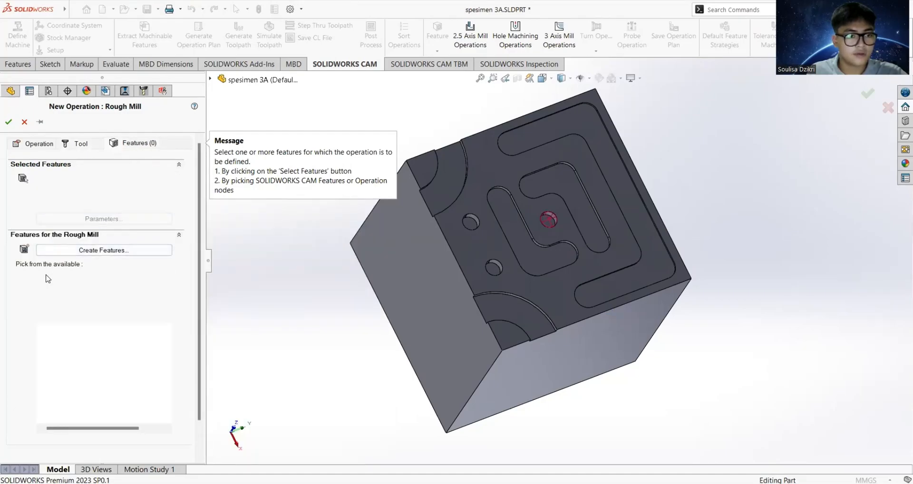
left_click(8, 122)
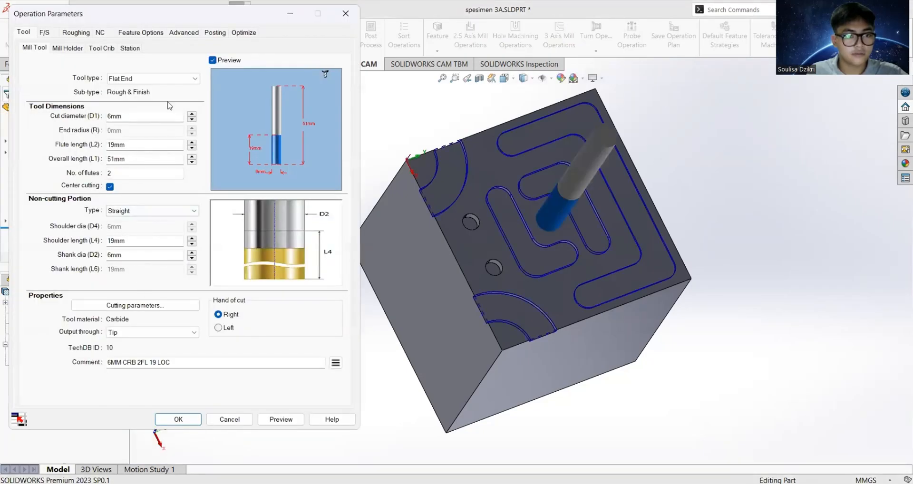
Step: Set the Rough Mill1 roughing side allowance to 0, accept the operation parameters, and generate the toolpath
left_click(76, 32)
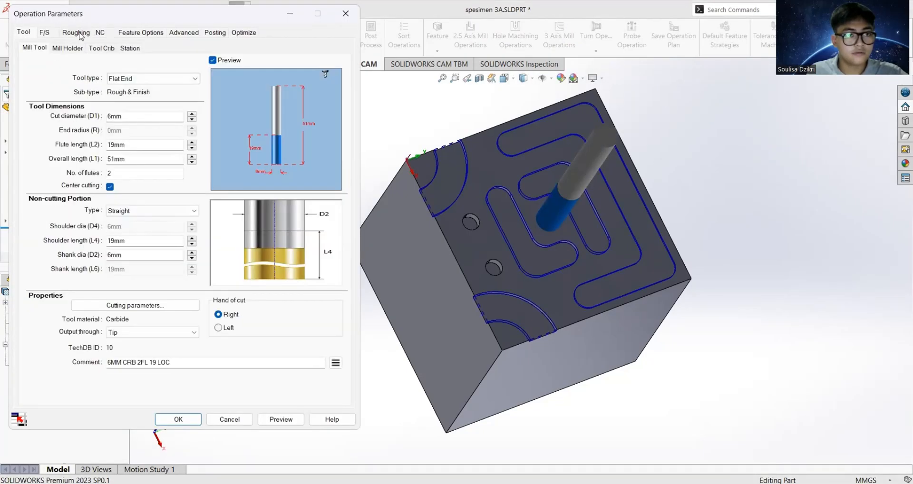
left_click_drag(142, 211, 121, 210)
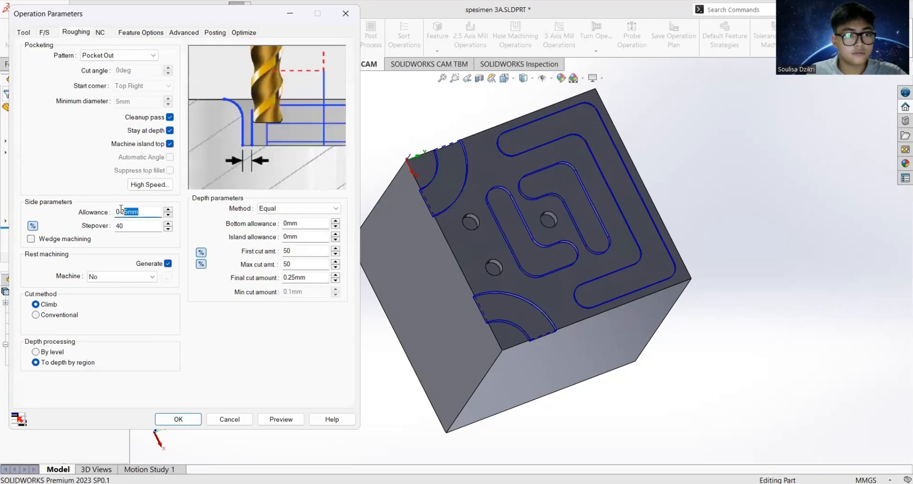
type("0")
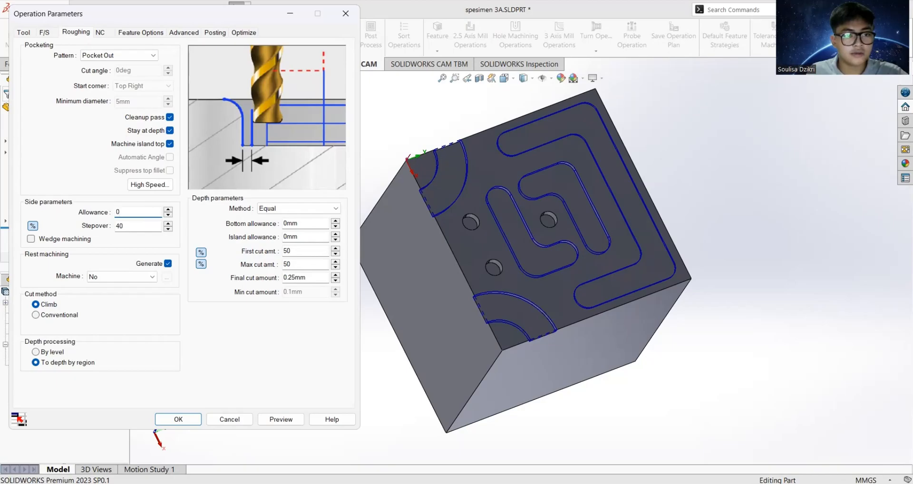
left_click(177, 419)
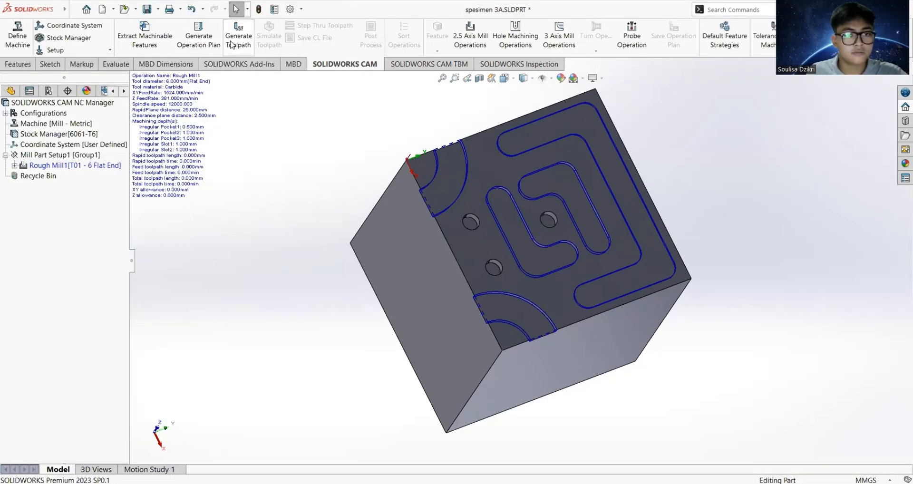
left_click(236, 42)
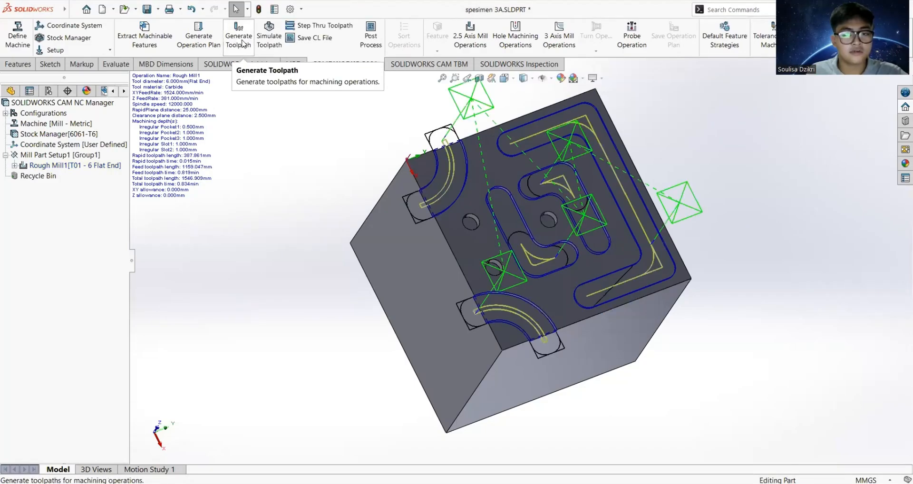
Step: Simulate the Rough Mill1 toolpath at a faster speed, show the color-coded difference from the design part, and close the simulation
left_click(268, 42)
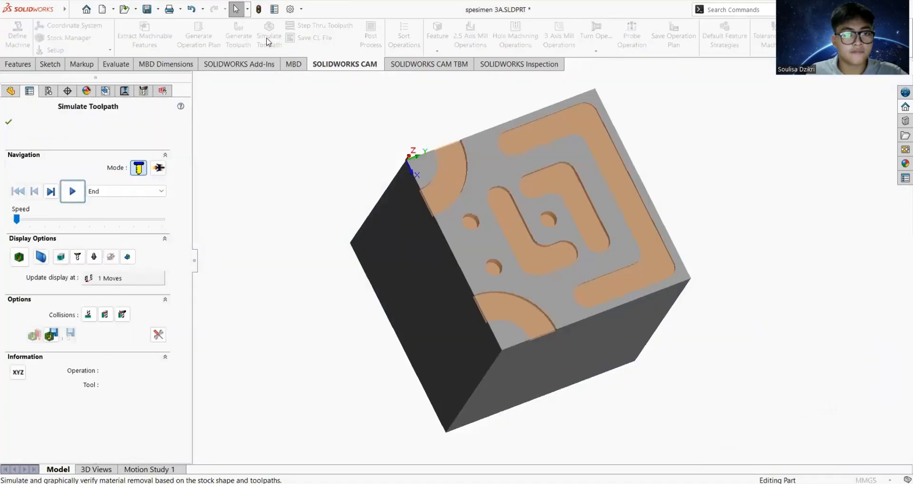
left_click_drag(17, 220, 60, 227)
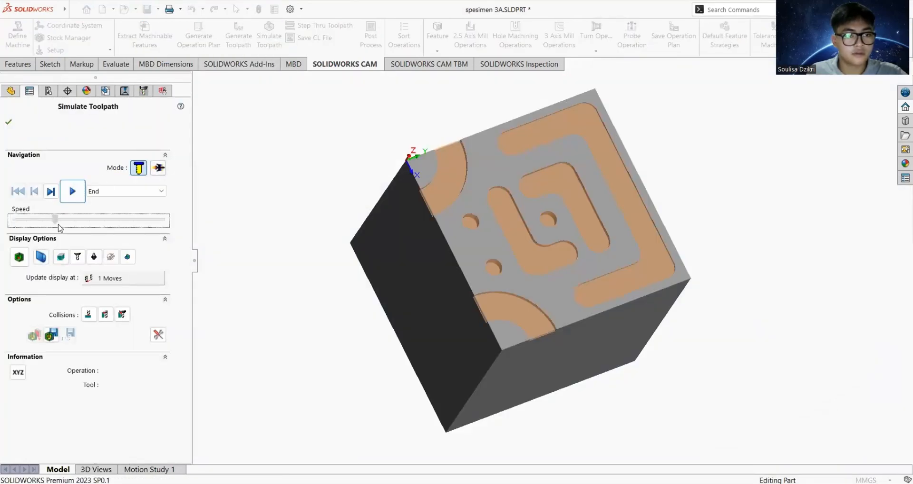
left_click(72, 191)
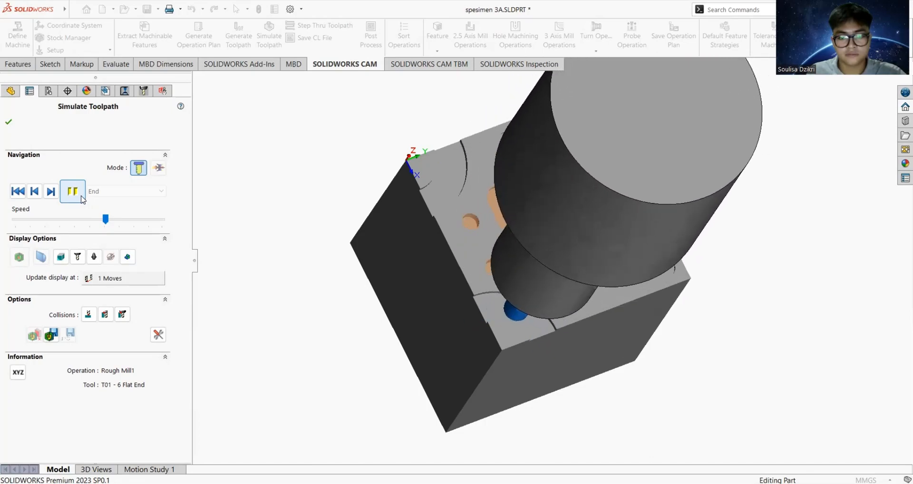
left_click(19, 257)
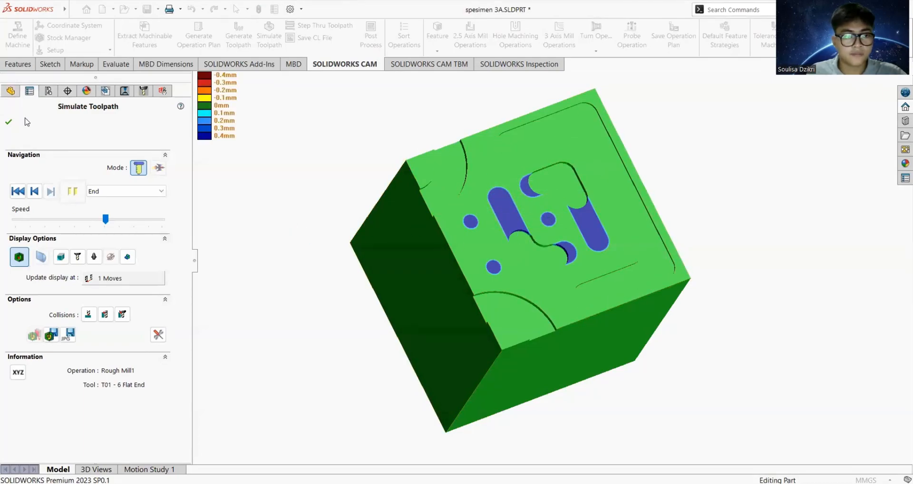
left_click(8, 123)
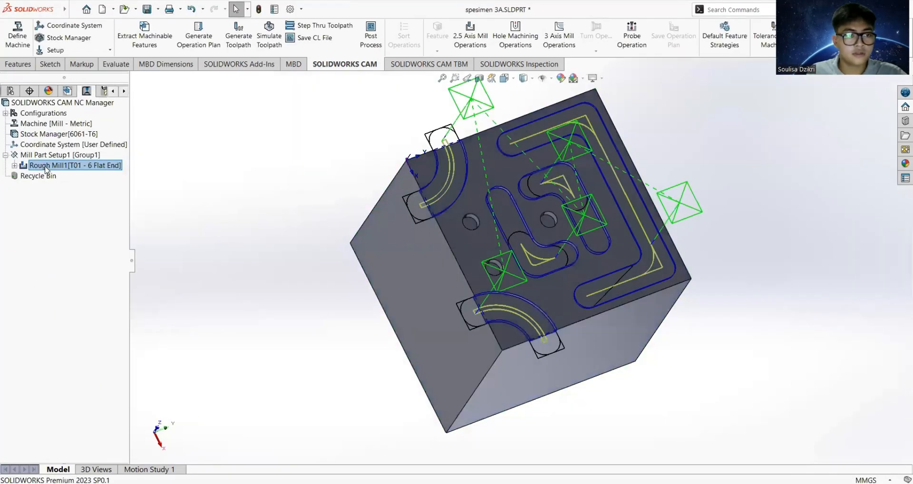
Step: Delete the Rough Mill1 operation with tool T01 - 6 Flat End and all its dependent items
right_click(48, 168)
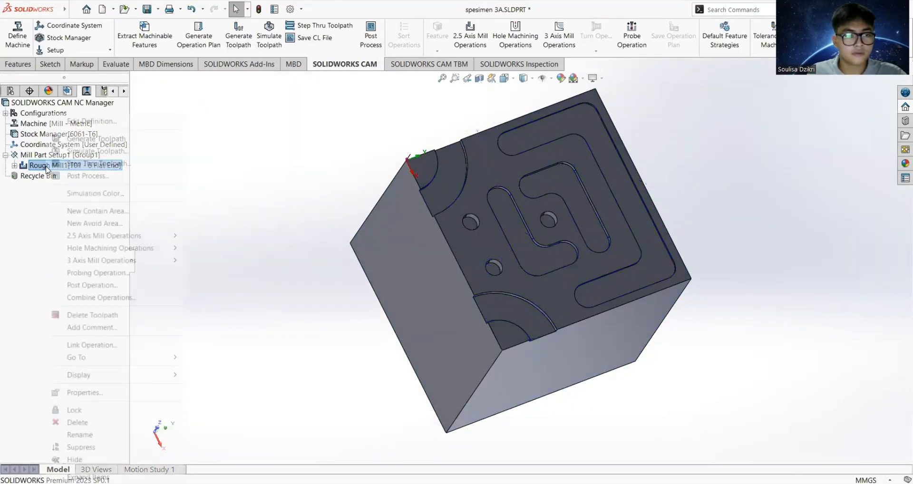
left_click(88, 423)
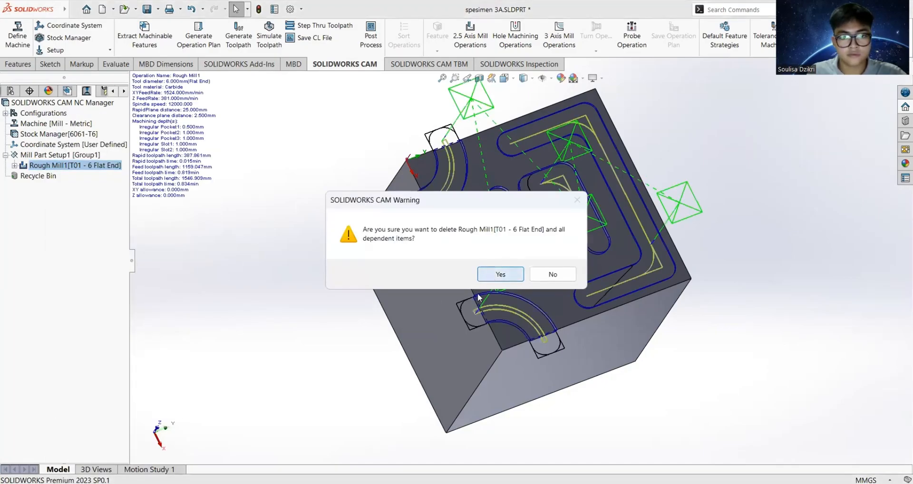
left_click(490, 276)
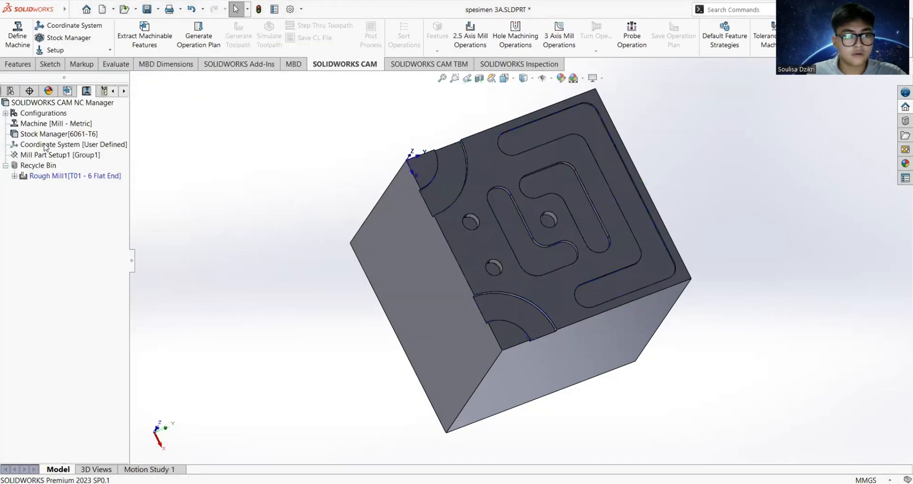
Step: Add a 2.5 axis Rough Mill operation to Mill Part Setup1 with tool T02 - 3 Flat End, covering all available pocket and slot features
right_click(46, 156)
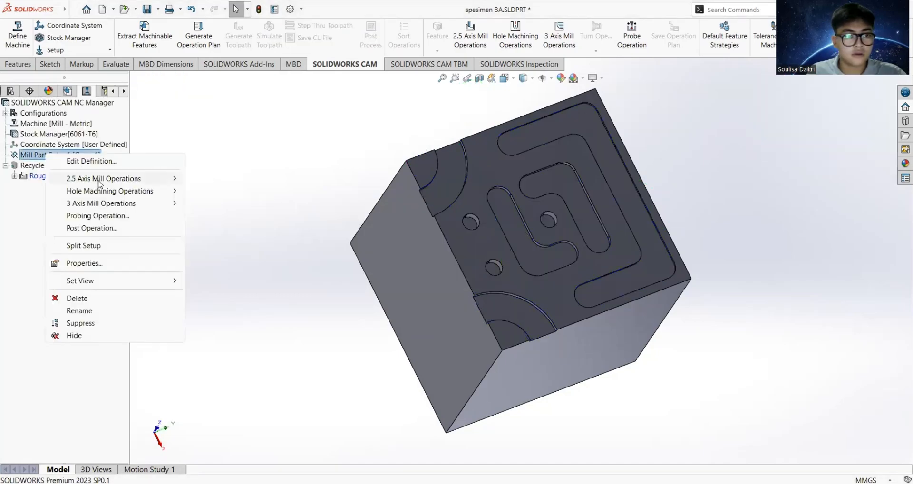
mouse_move(162, 181)
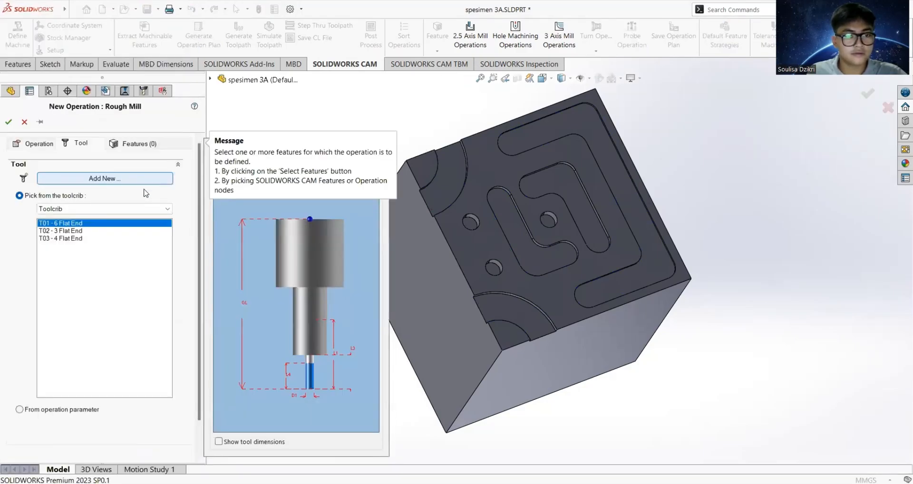
left_click(82, 231)
left_click(139, 144)
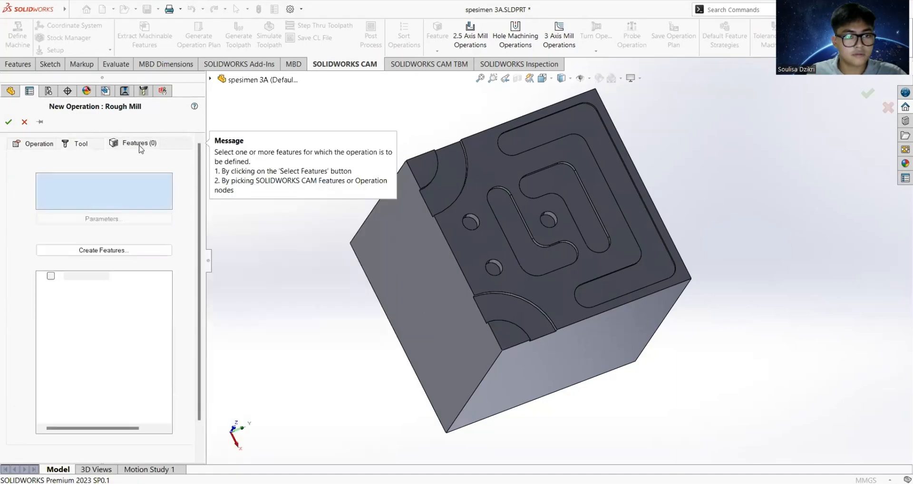
left_click(51, 276)
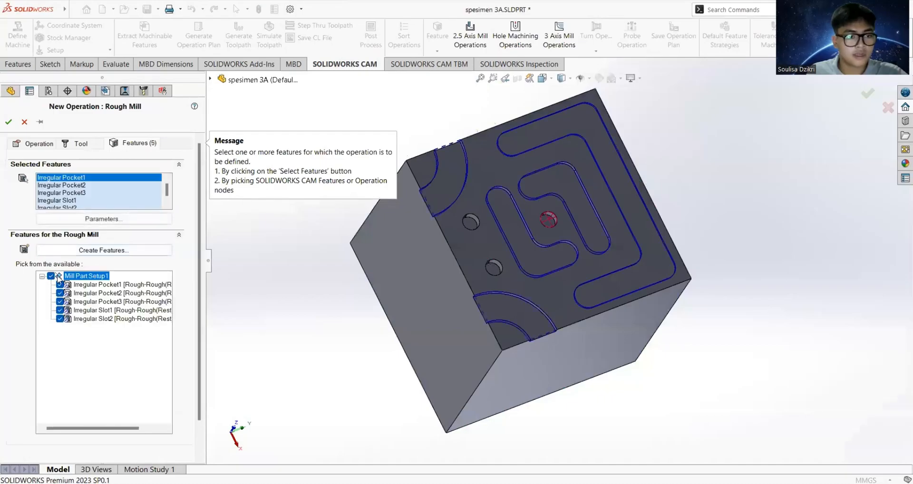
left_click(9, 122)
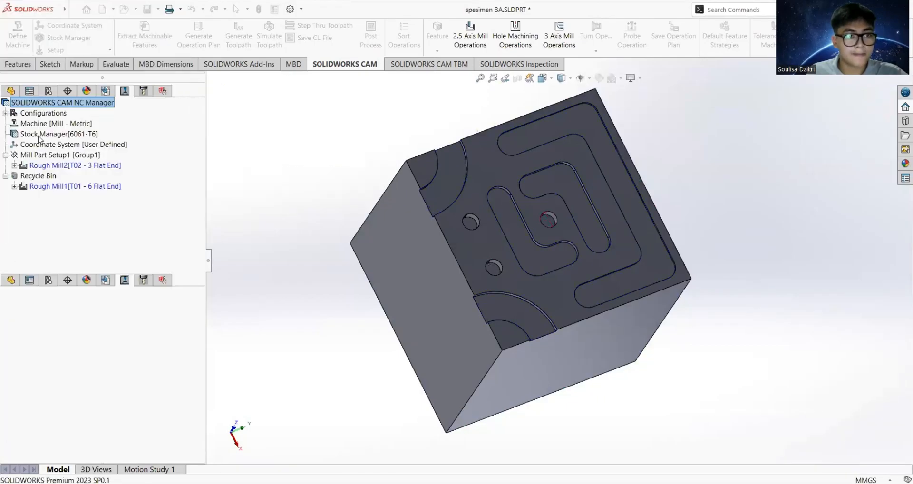
Step: Set the side allowance of the T02 - 3 Flat End rough milling operation to 0 and accept its parameters
double_click(61, 164)
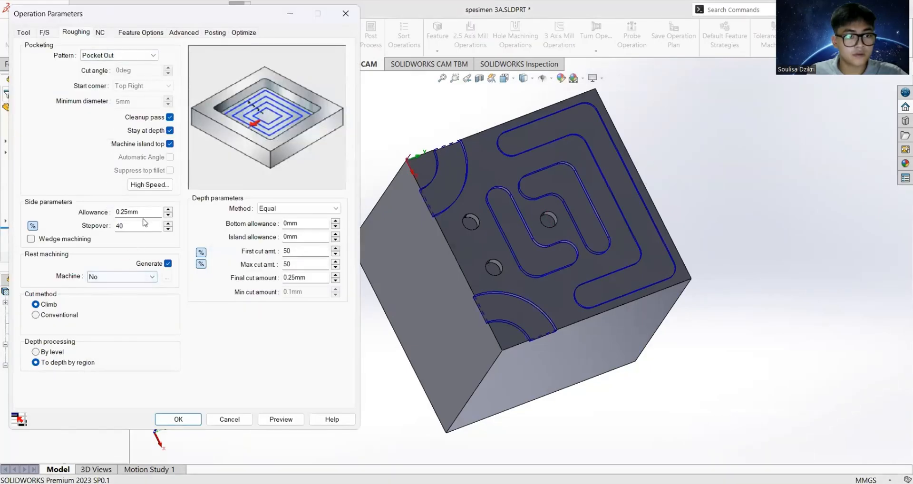
double_click(128, 212)
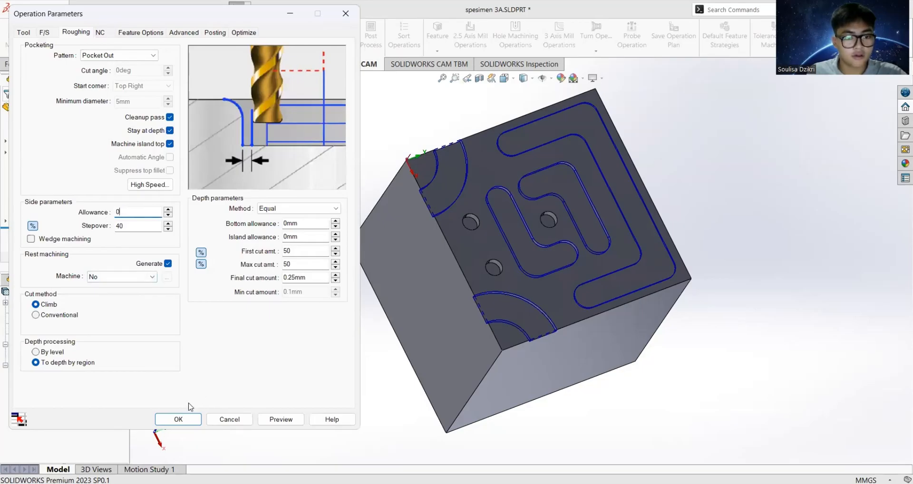
left_click(176, 418)
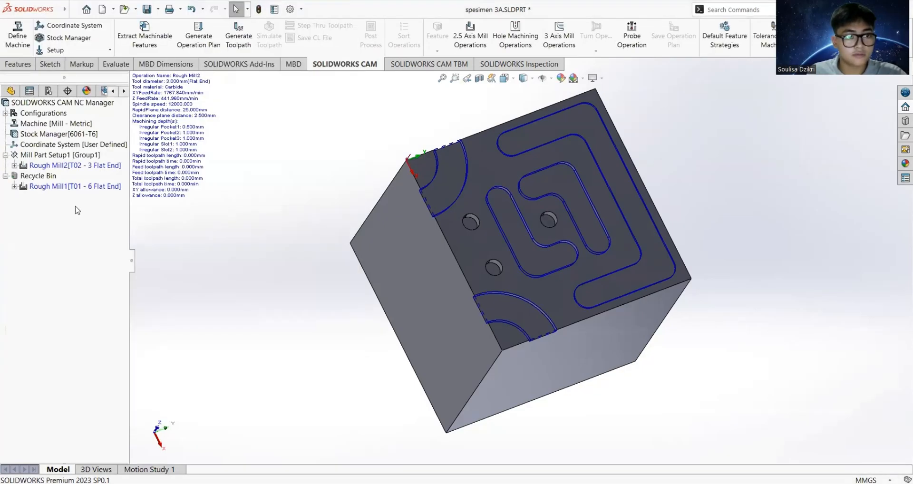
Step: Add a Drill operation to Mill Part Setup1 with tool T03 - 4 Flat End for Hole Group1, and accept the Pecking parameters
right_click(56, 157)
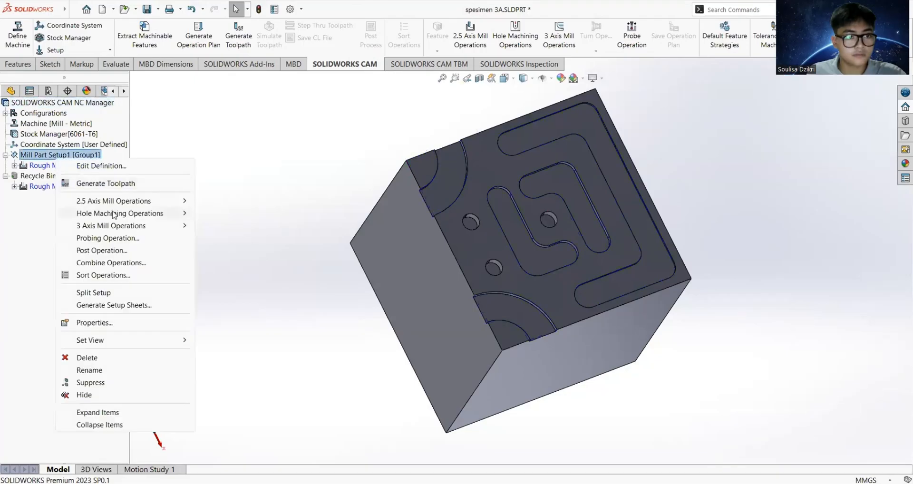
mouse_move(114, 214)
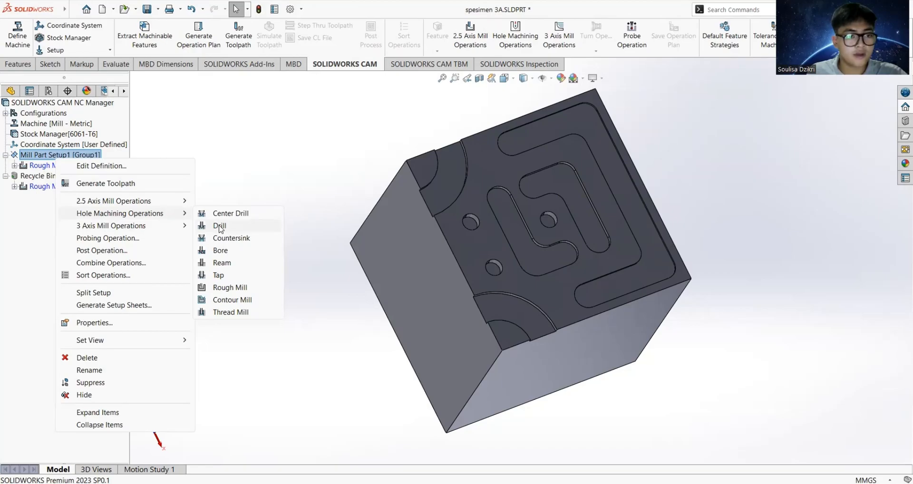
left_click(220, 227)
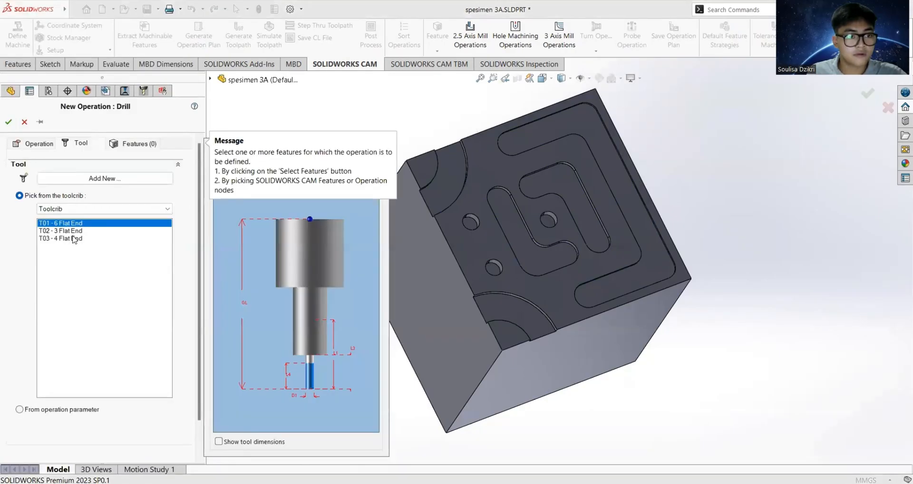
left_click(73, 238)
left_click(129, 145)
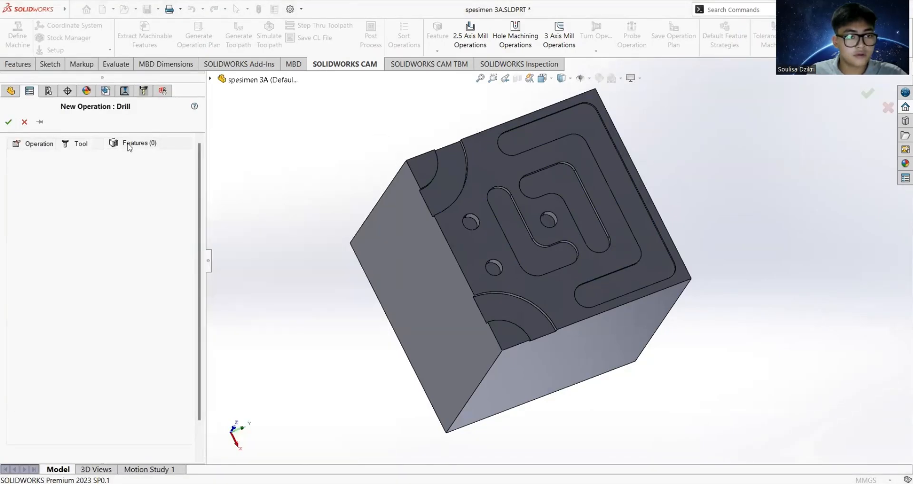
left_click(51, 276)
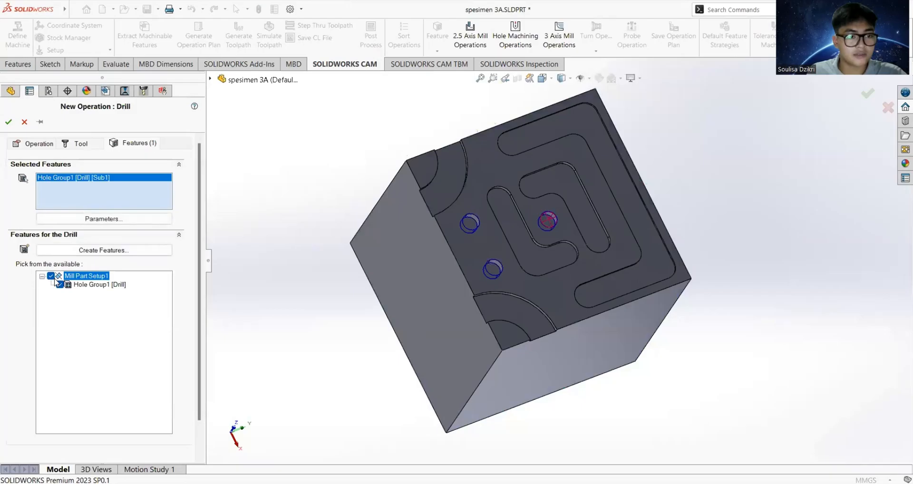
left_click(9, 122)
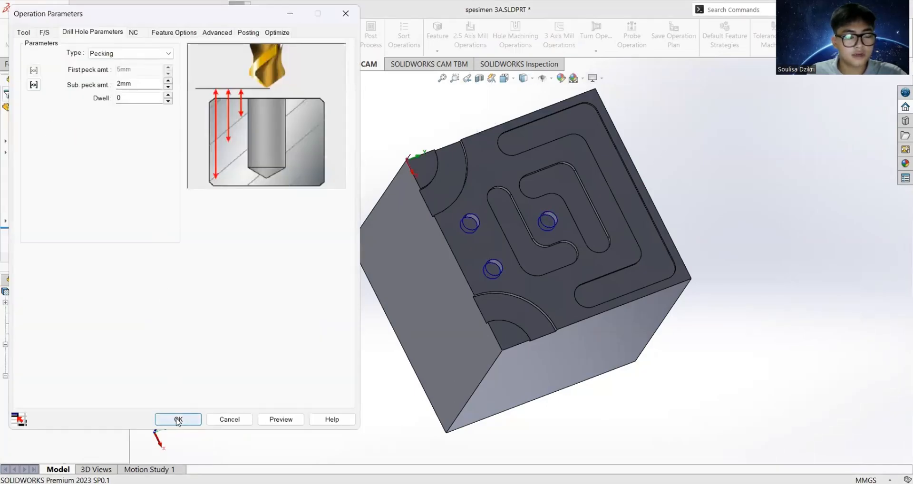
left_click(178, 420)
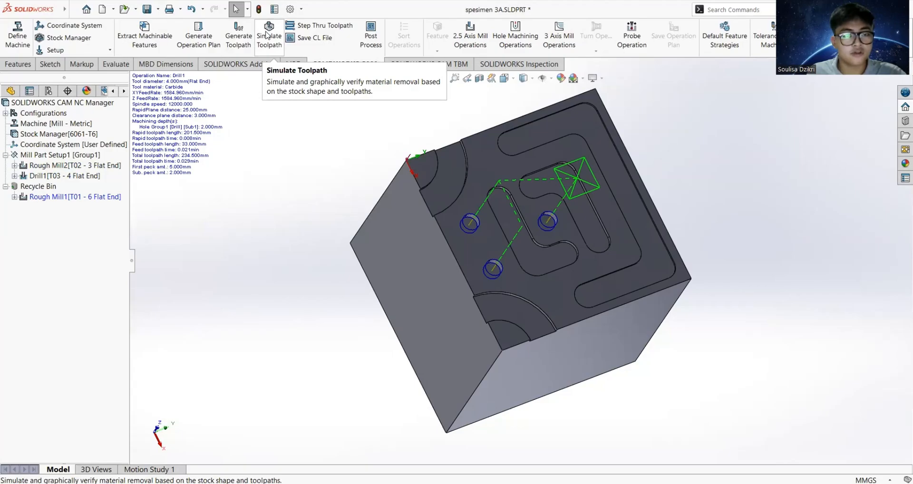
Step: Simulate the rough milling and drilling toolpaths at a faster speed and close the simulation
left_click(267, 34)
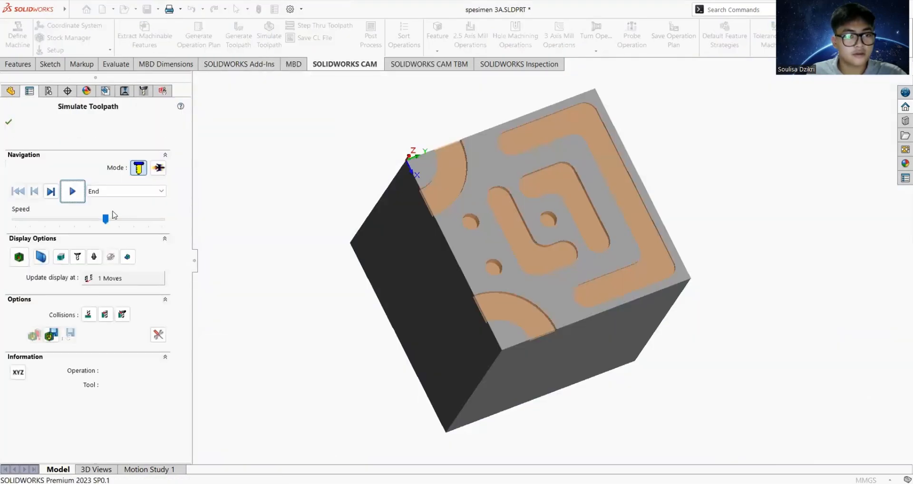
left_click_drag(105, 218, 131, 222)
left_click(72, 191)
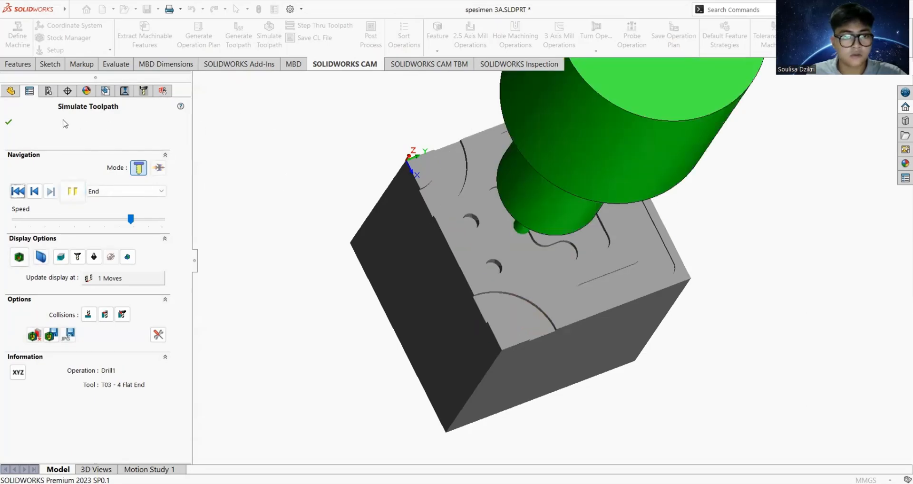
left_click(8, 123)
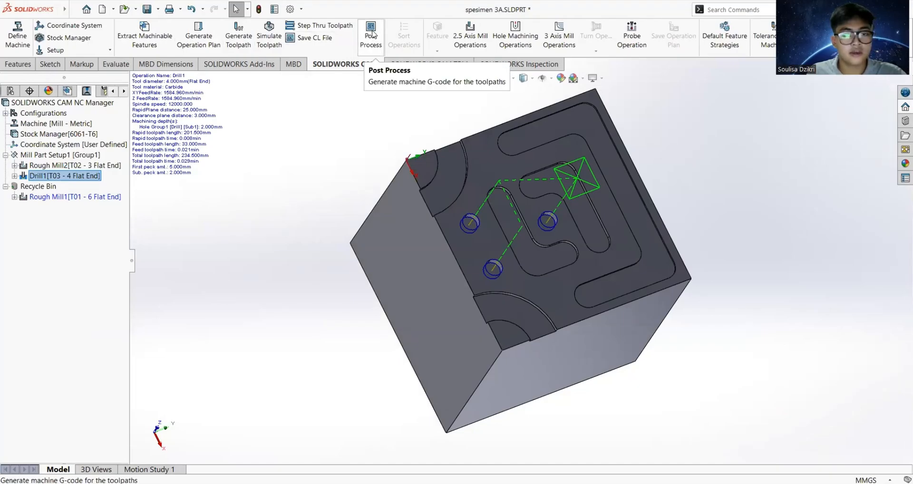
Step: Start post processing the toolpaths and save the output as text file "spesimen 3A fixxx" in the g code folder
left_click(371, 34)
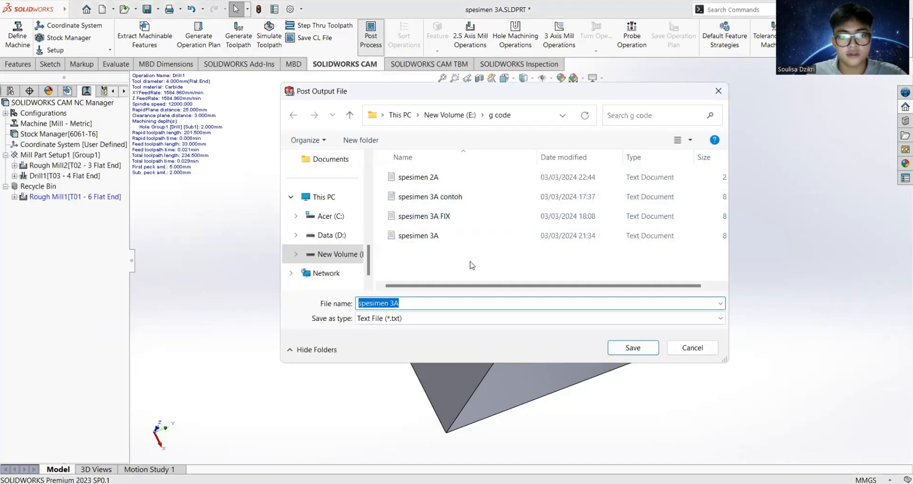
left_click(456, 303)
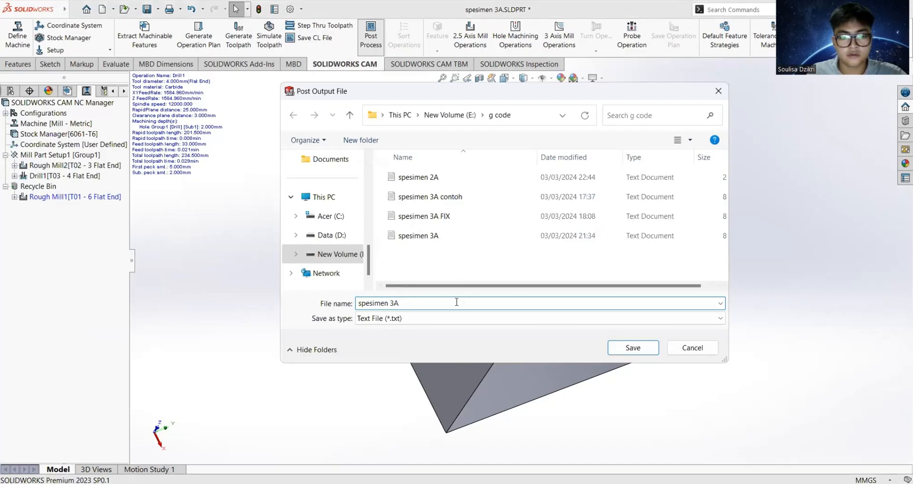
type("fi")
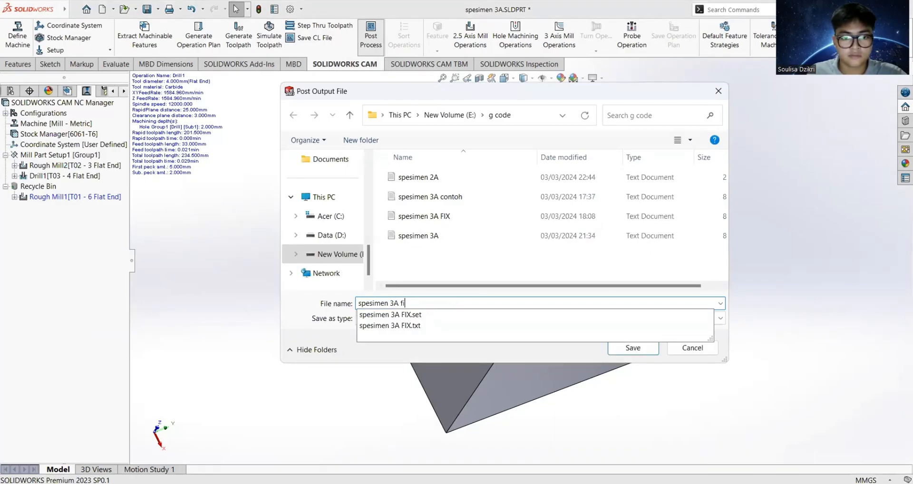
type("xxx")
left_click(632, 348)
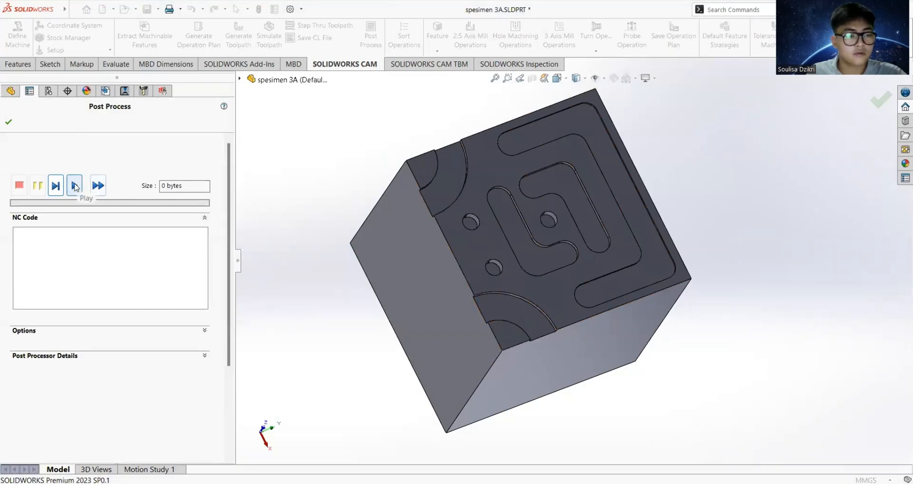
Step: Generate the NC code for all operations and enable opening the G-code file in SOLIDWORKS CAM NC Editor
left_click(74, 188)
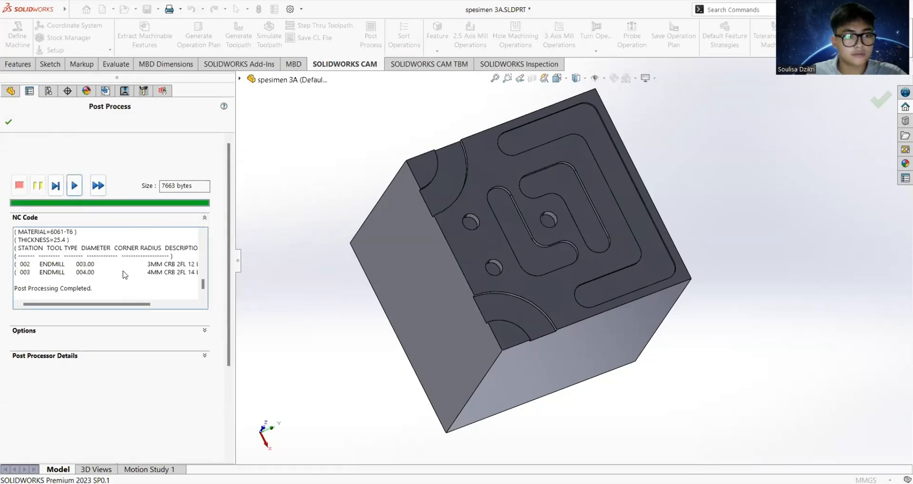
left_click(169, 335)
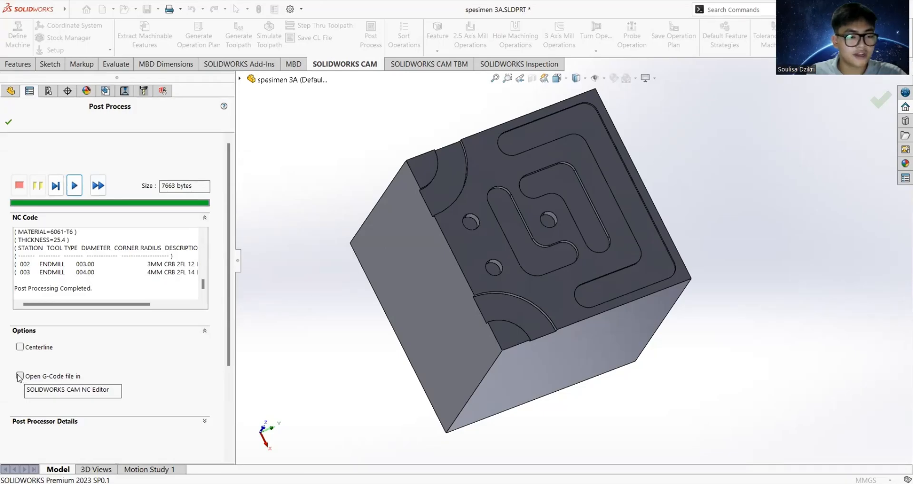
left_click(21, 376)
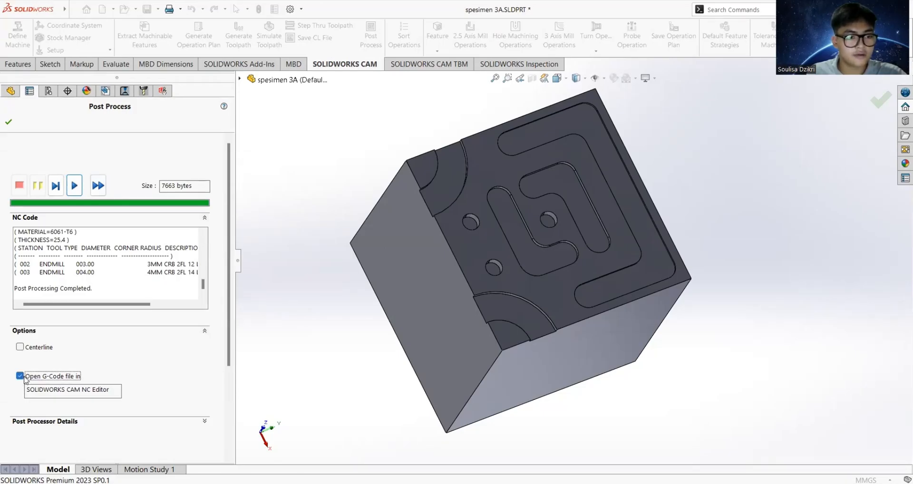